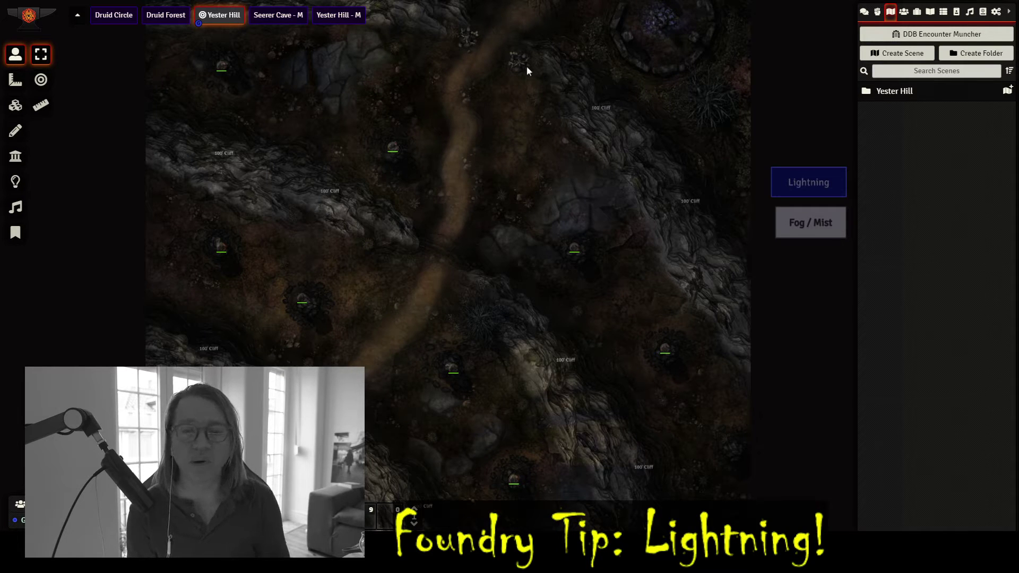
Step: Trigger the Lightning flash twice, then switch to the Yester Hill - M scene
click(800, 183)
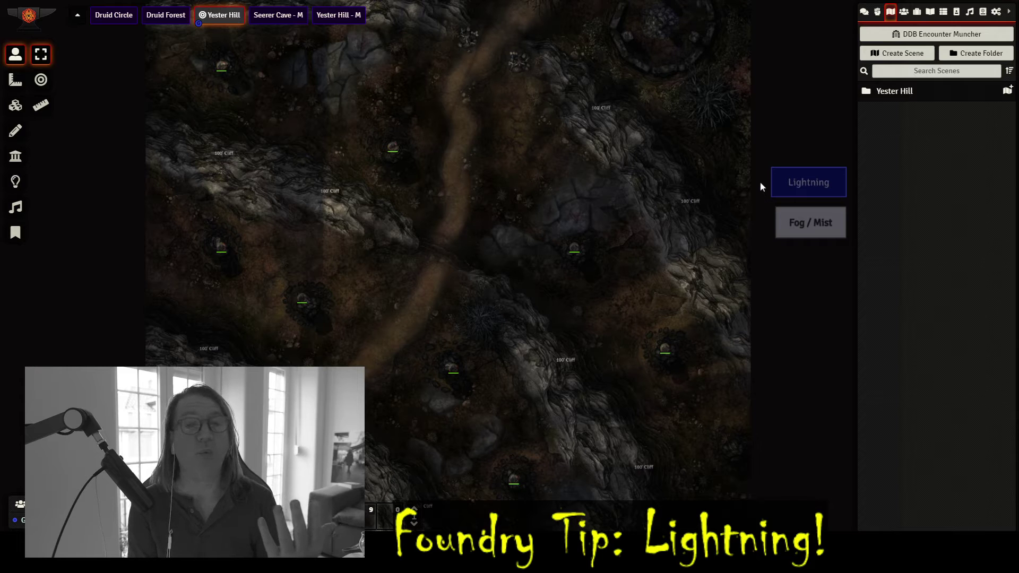
click(795, 180)
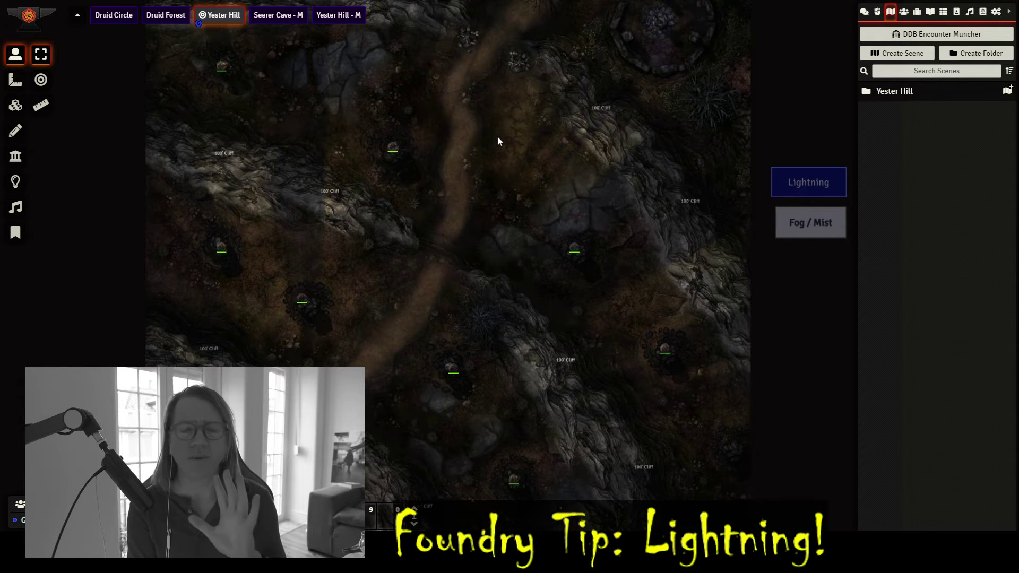
click(339, 25)
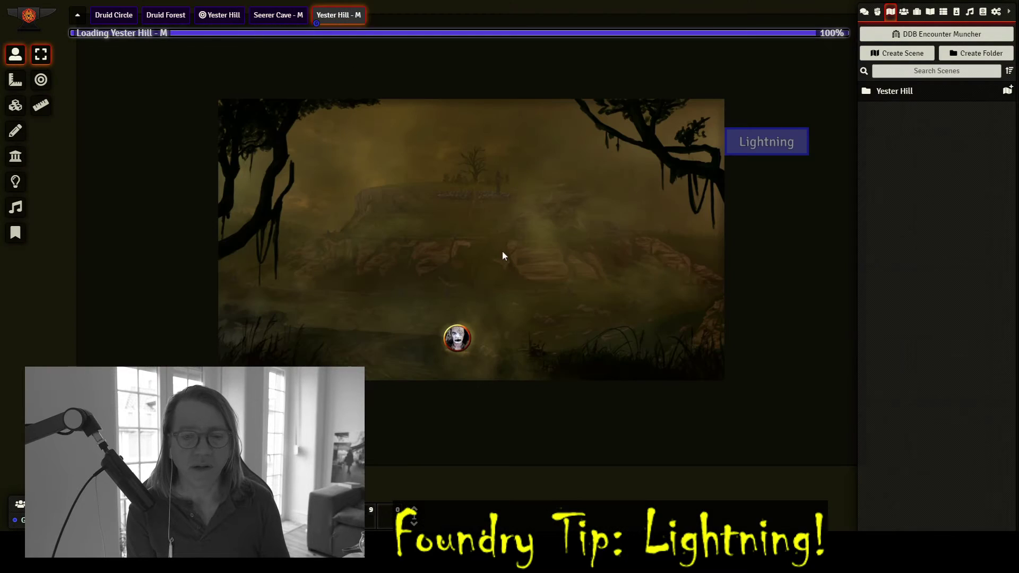
Step: Centre the hill in view and show the scene's light sources on the Lighting layer
scroll(509, 265, up, 2)
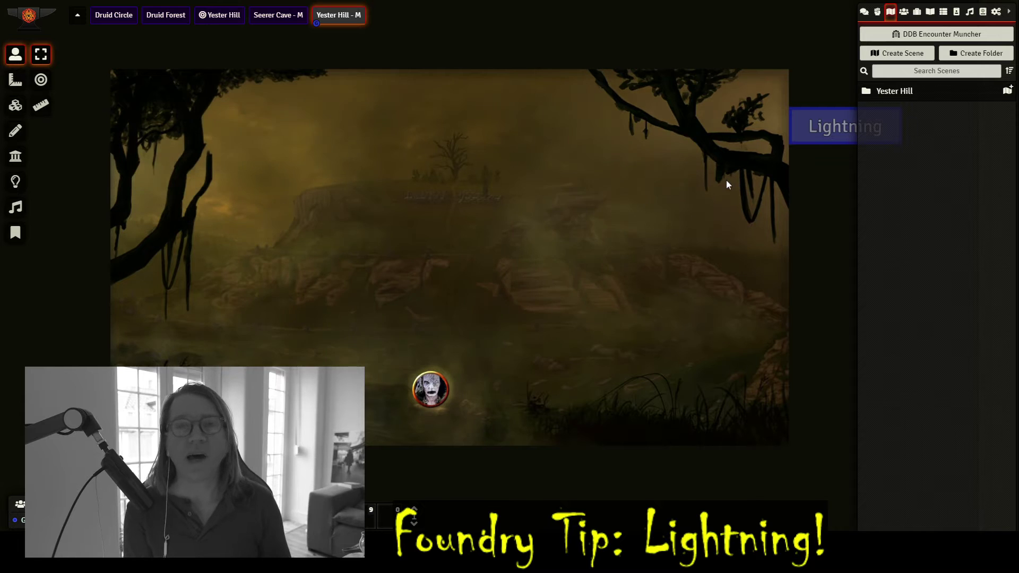
drag(718, 180, 696, 188)
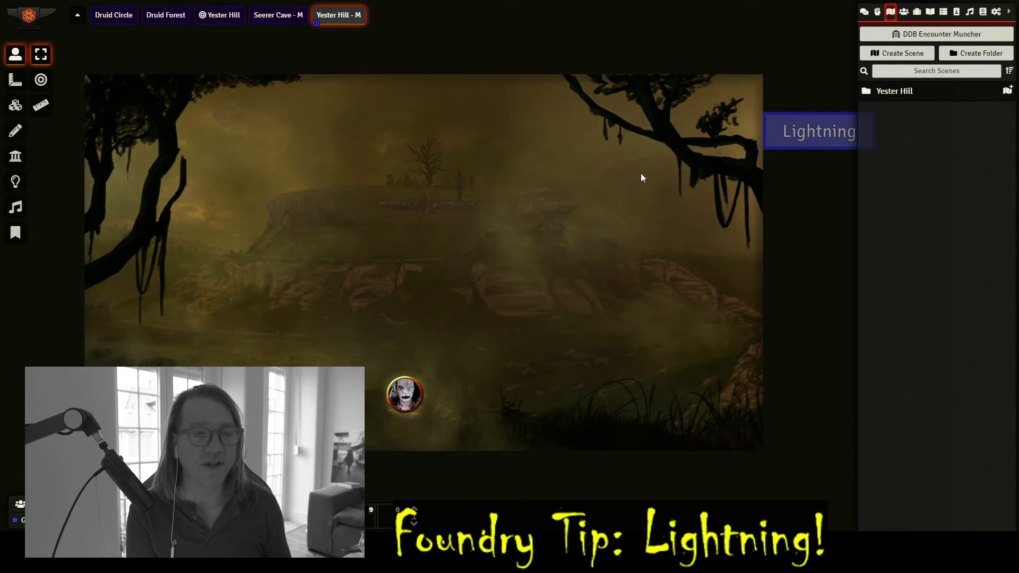
click(16, 181)
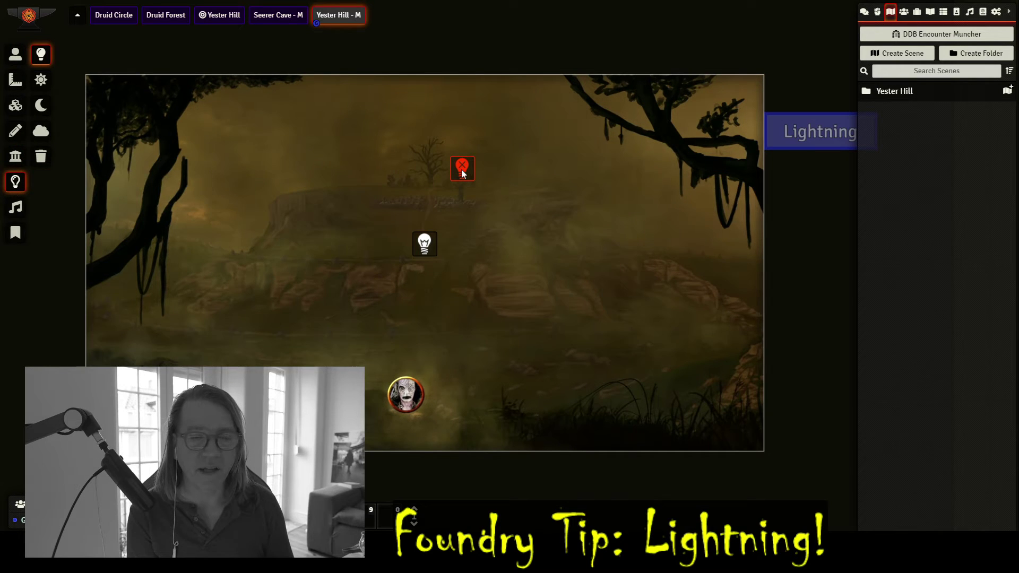
Step: Enable the disabled red hilltop ambient light
right_click(457, 168)
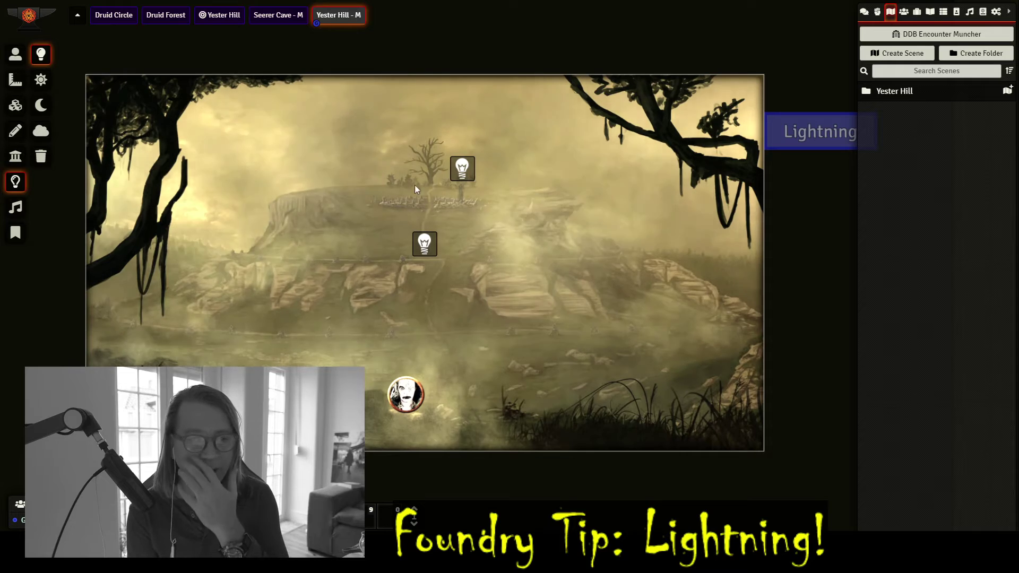
right_click(467, 173)
right_click(466, 172)
Step: Review the hilltop light's animation and advanced settings (Adaptive Luminance, luminosity 0.5), then close them
double_click(466, 173)
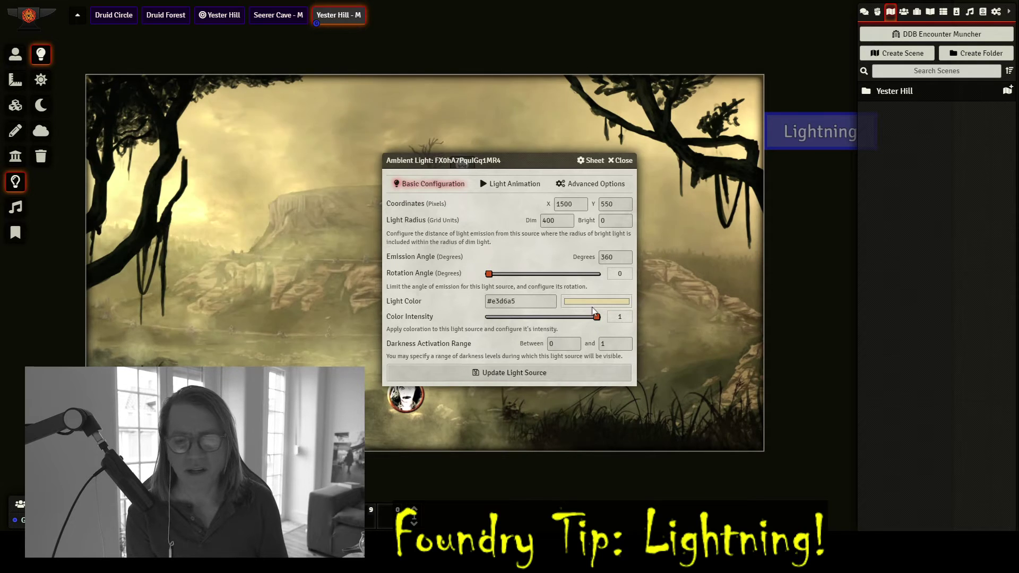
click(493, 185)
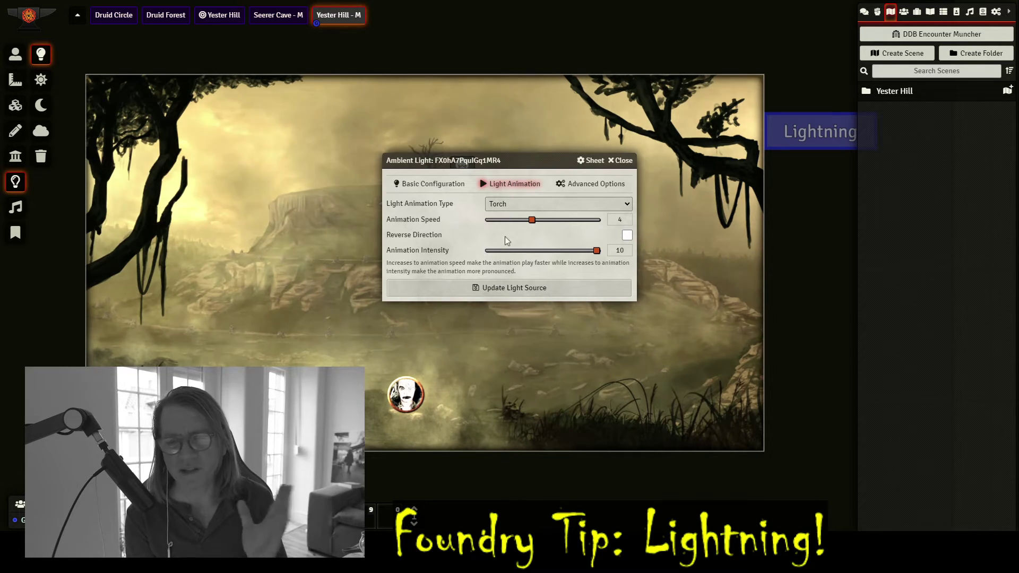
click(570, 186)
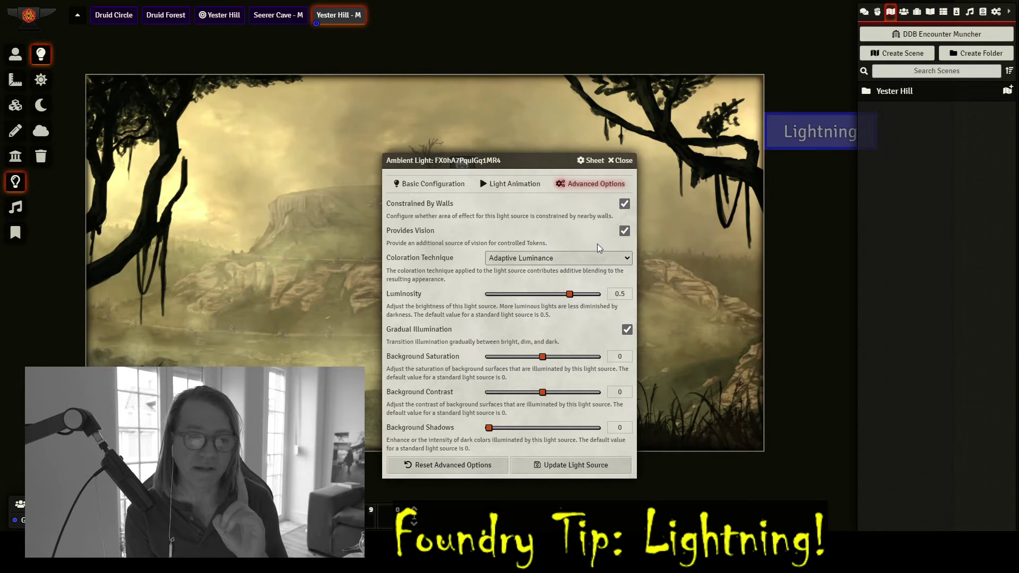
click(620, 160)
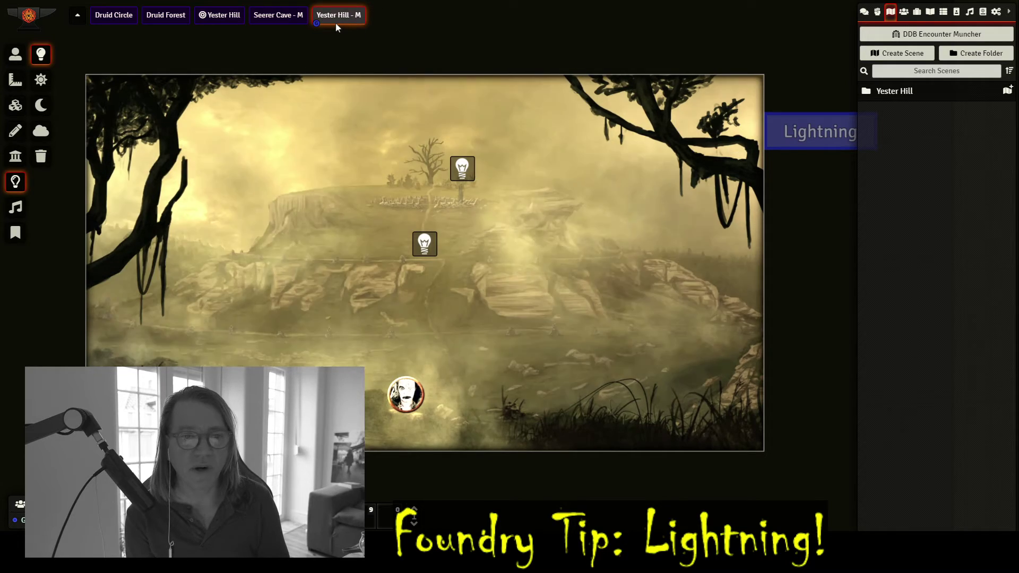
right_click(336, 21)
Step: Check the scene's lighting configuration (darkness 0.5), then switch the hilltop light off again
click(336, 55)
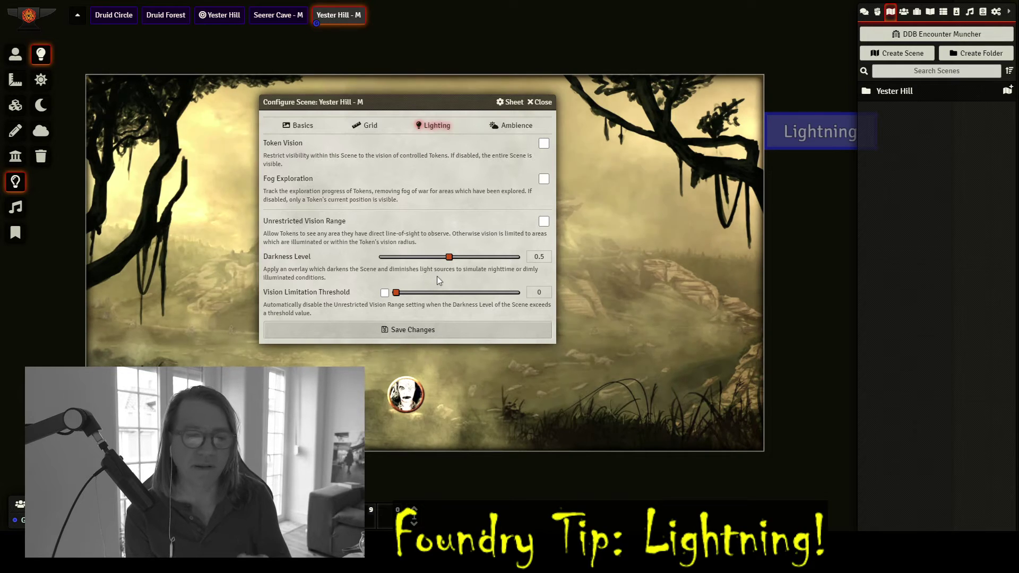
click(533, 108)
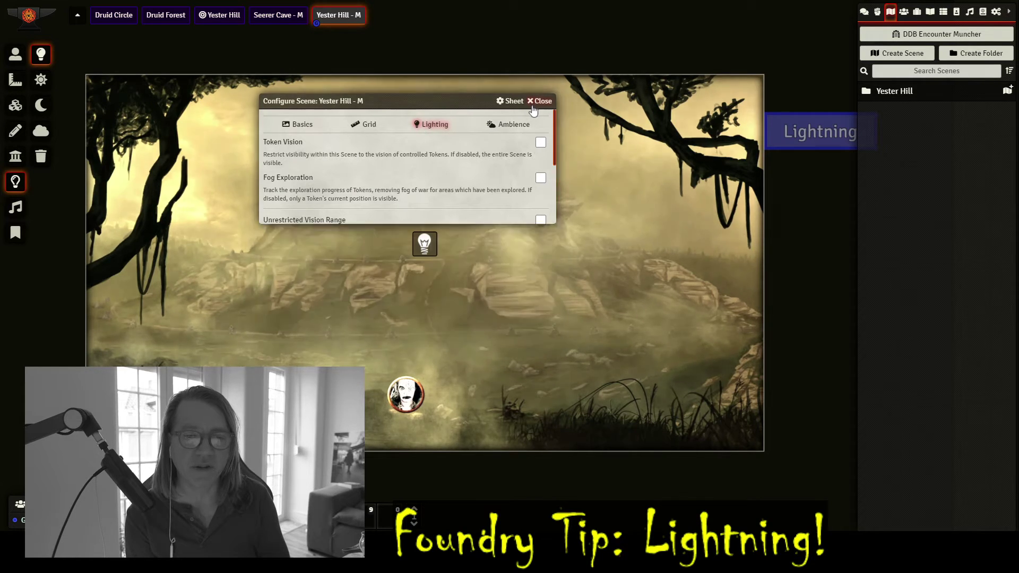
right_click(465, 167)
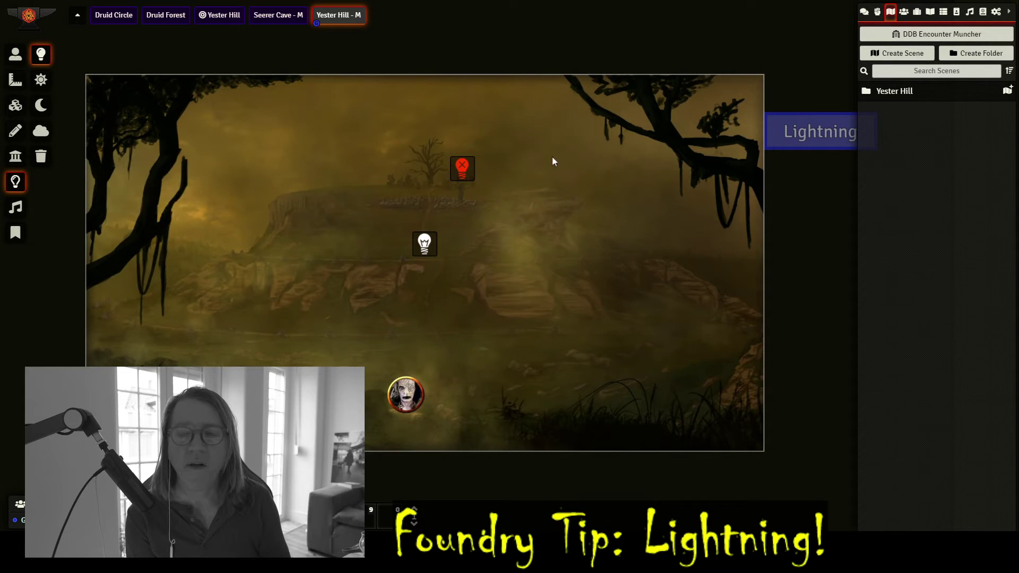
drag(710, 263, 644, 260)
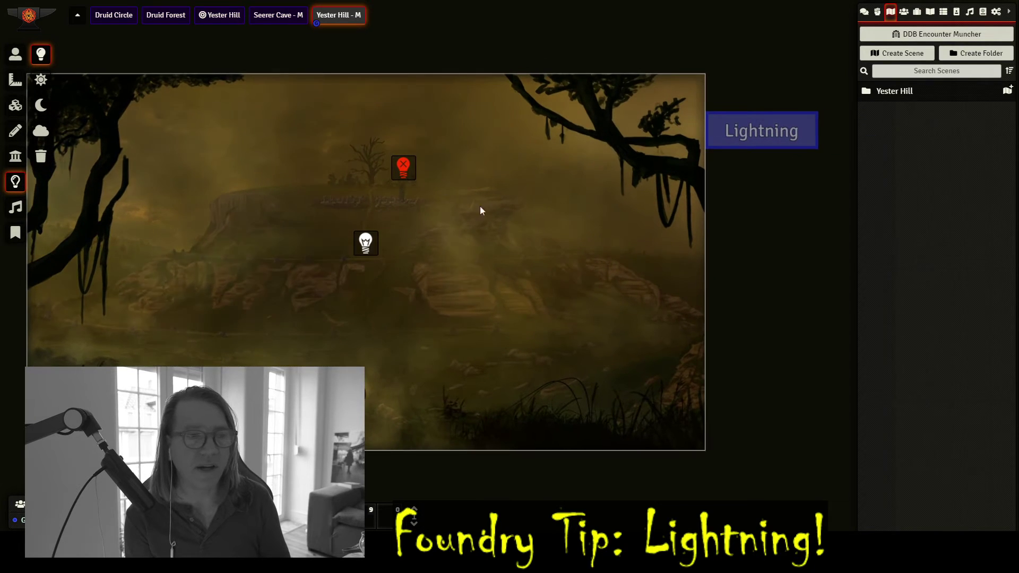
Step: Open the Lightning tile's configuration from the Tiles layer
click(16, 104)
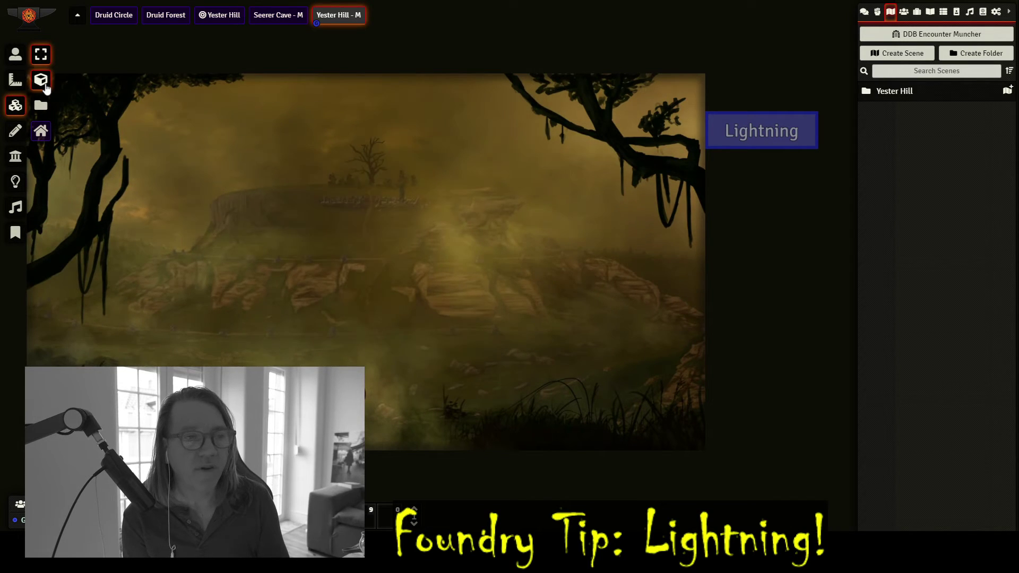
click(710, 137)
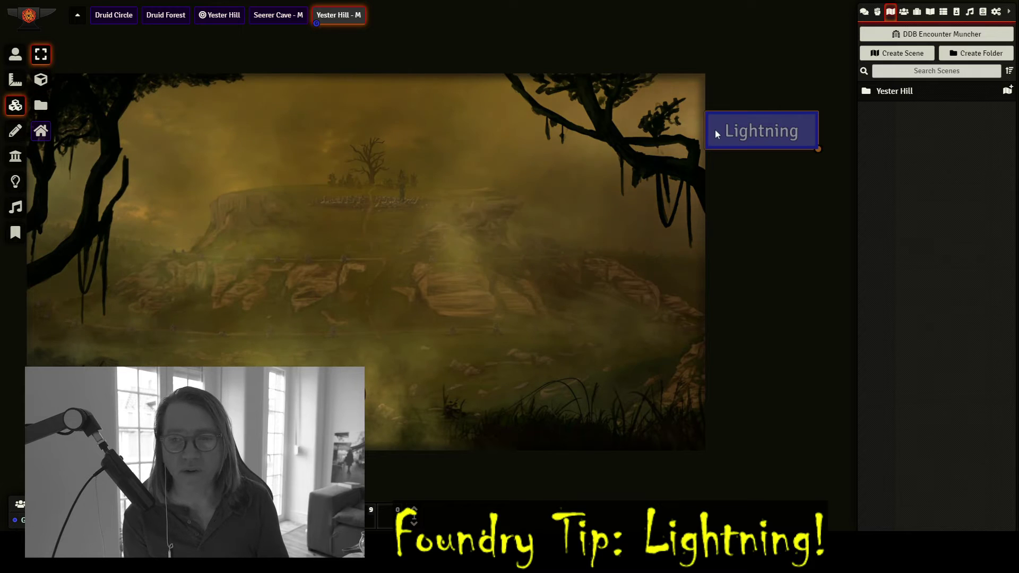
double_click(715, 130)
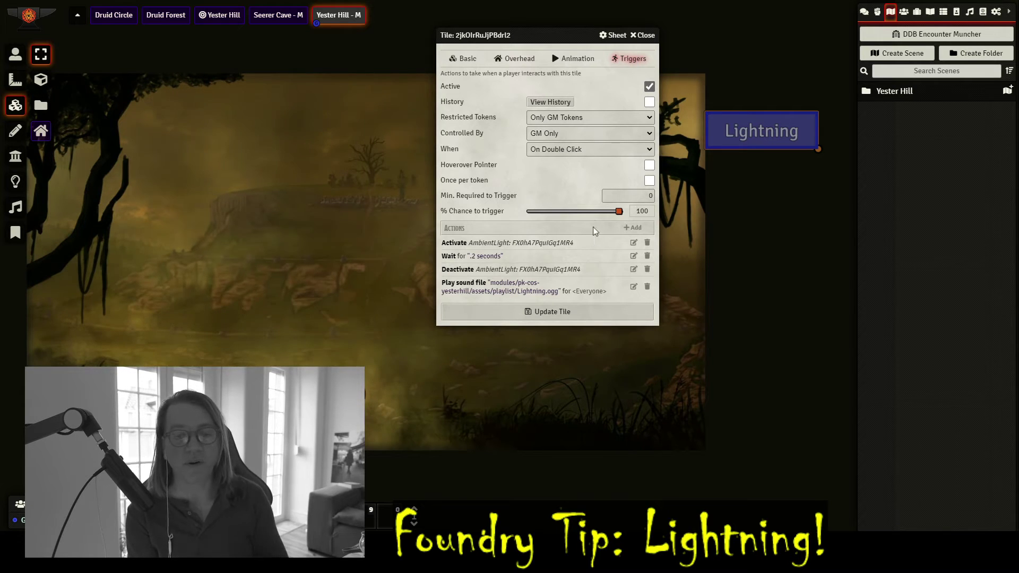
drag(548, 36, 640, 12)
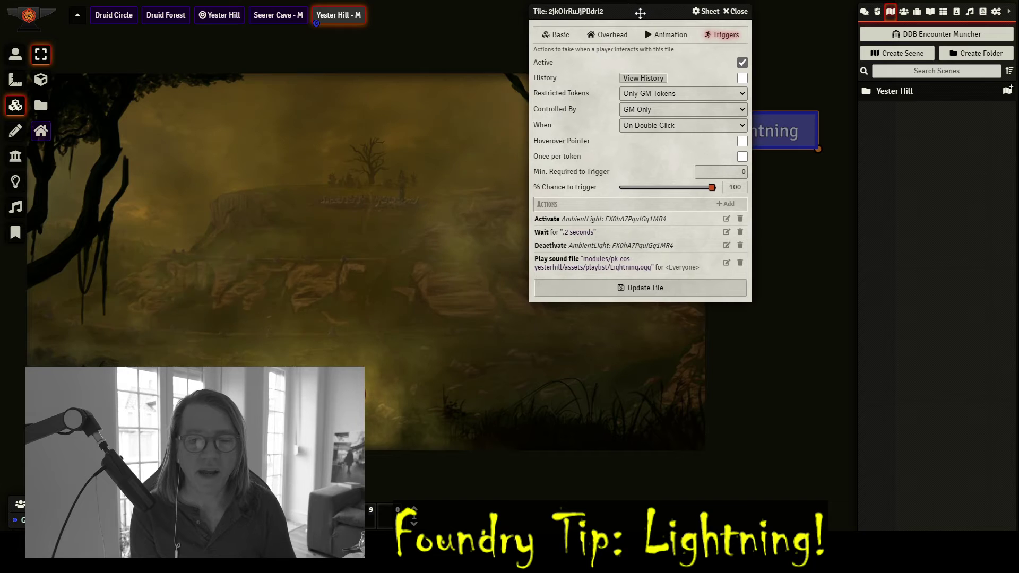
Step: Target the tile's activate action at the red hilltop ambient light picked on the map
click(726, 219)
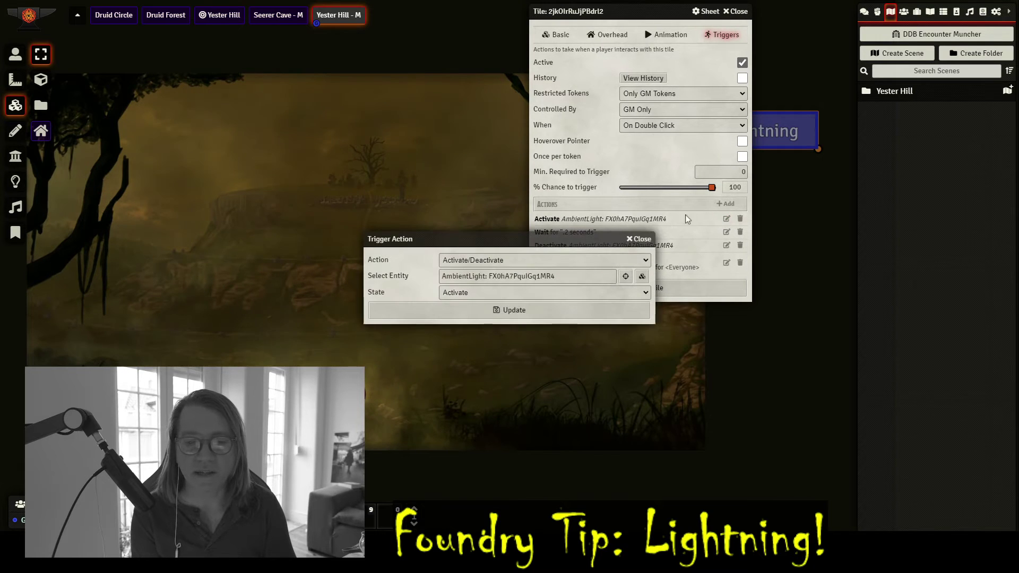
drag(506, 240, 682, 65)
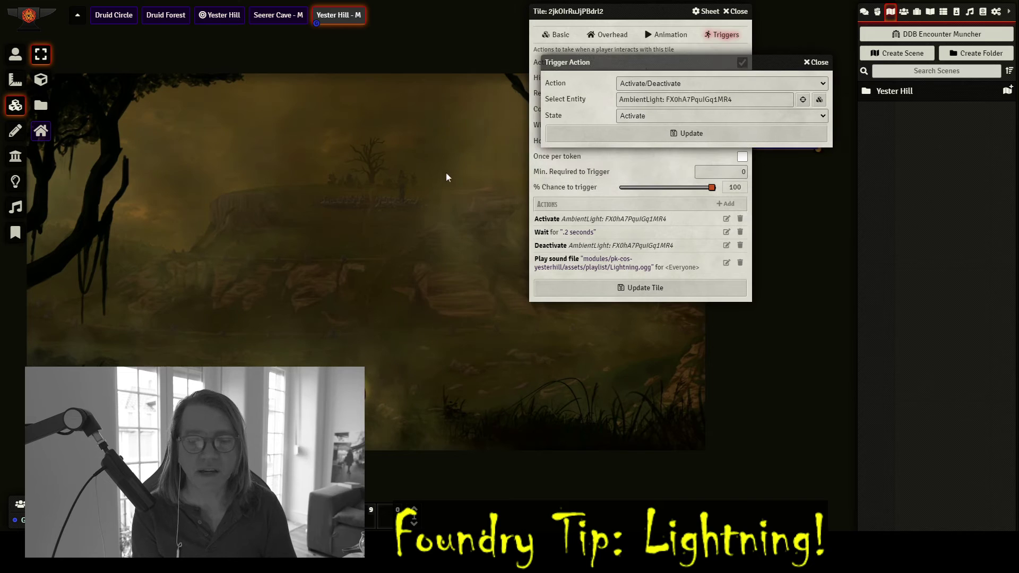
click(800, 102)
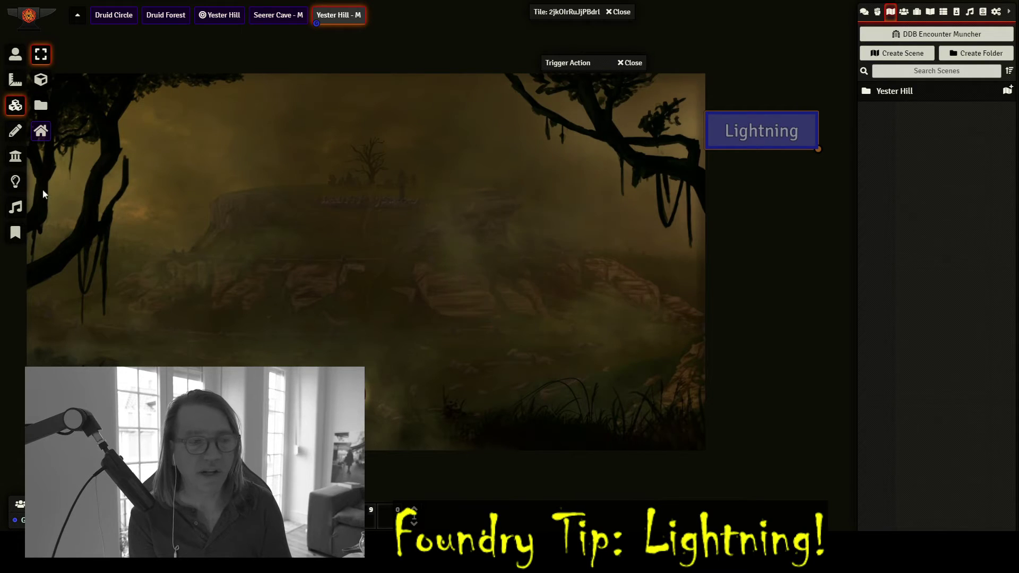
click(18, 185)
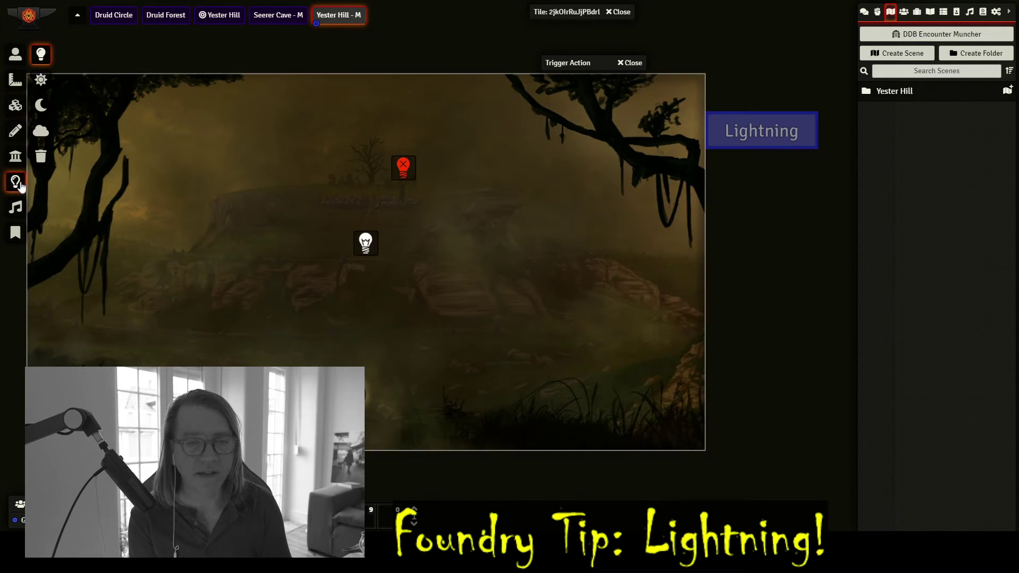
click(404, 167)
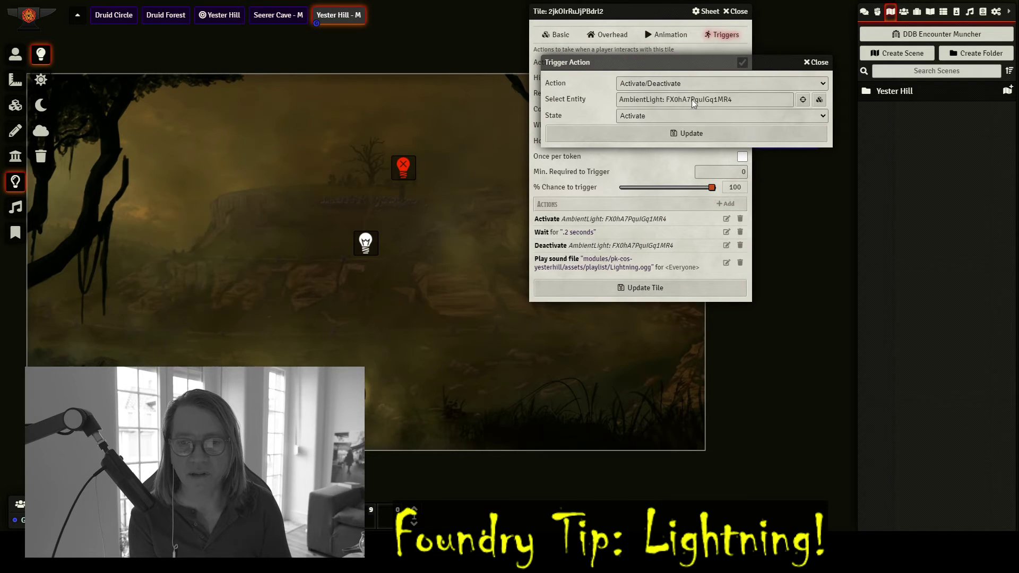
Step: Close the activate action and review the wait (.2 seconds) and deactivate actions
click(824, 64)
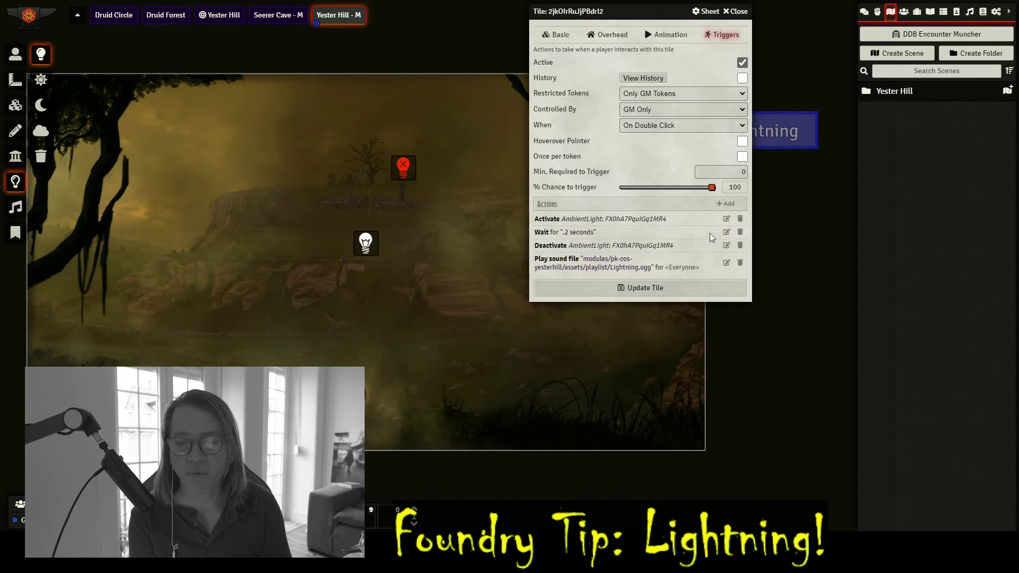
click(726, 232)
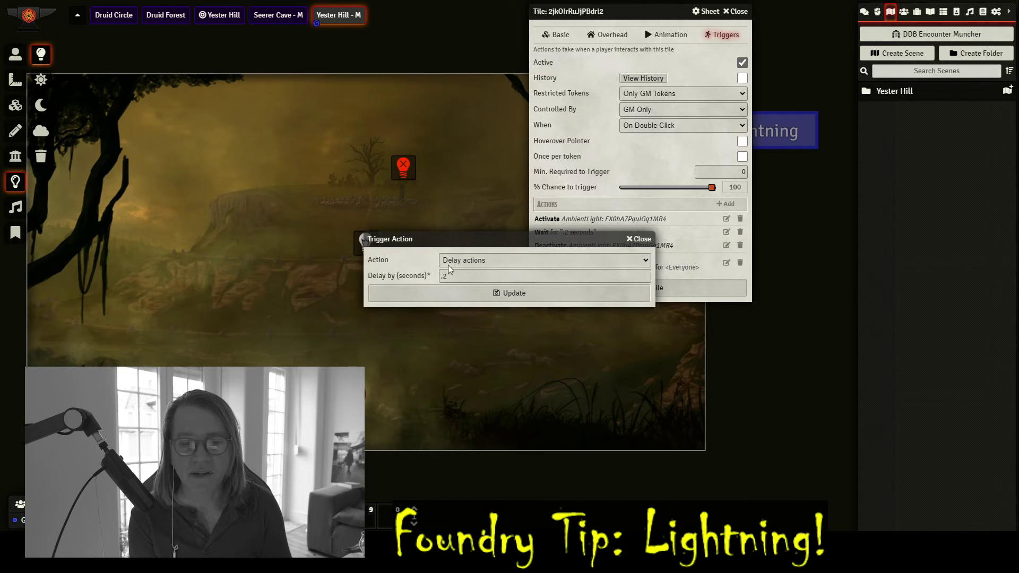
click(636, 239)
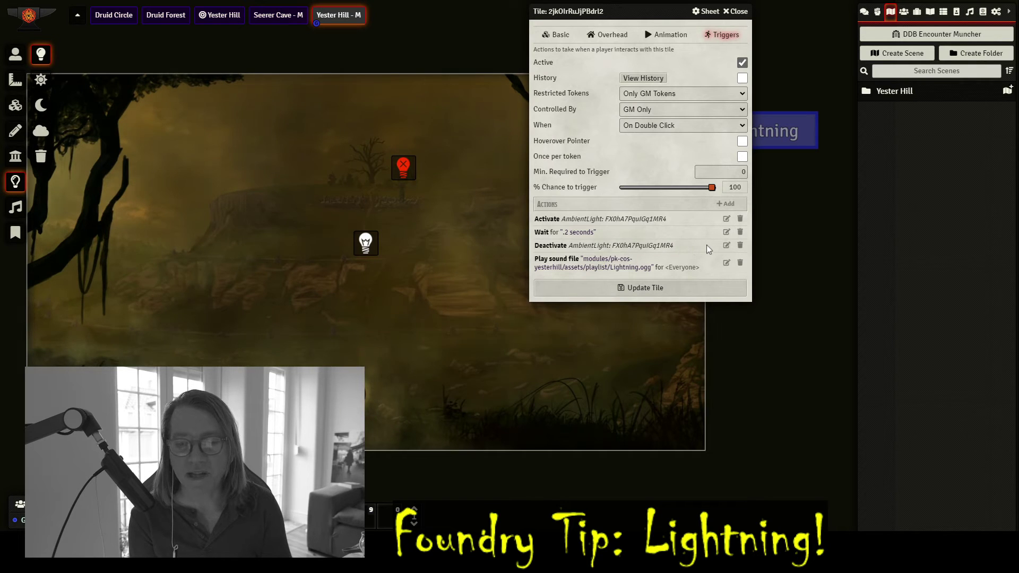
click(727, 245)
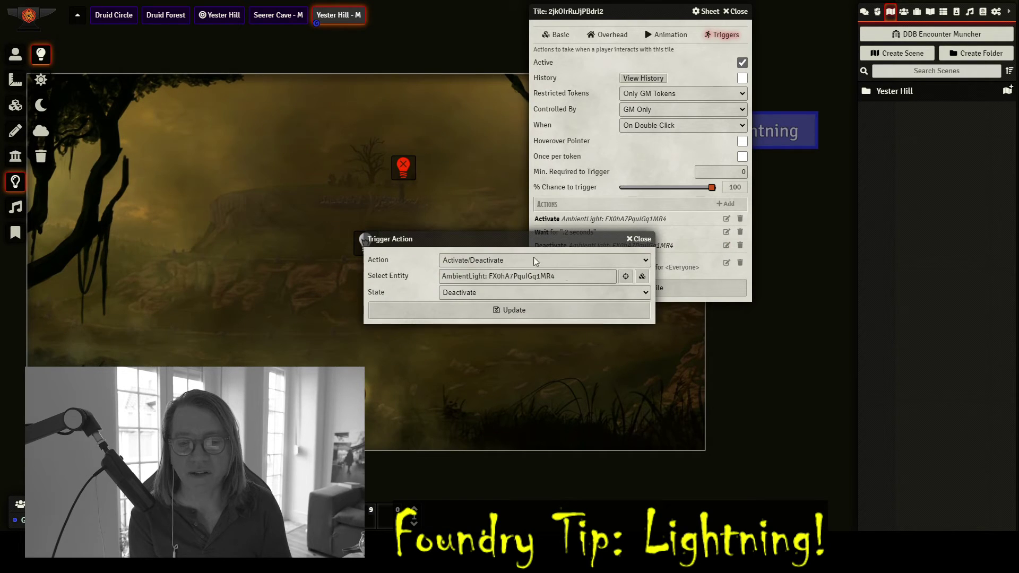
click(639, 239)
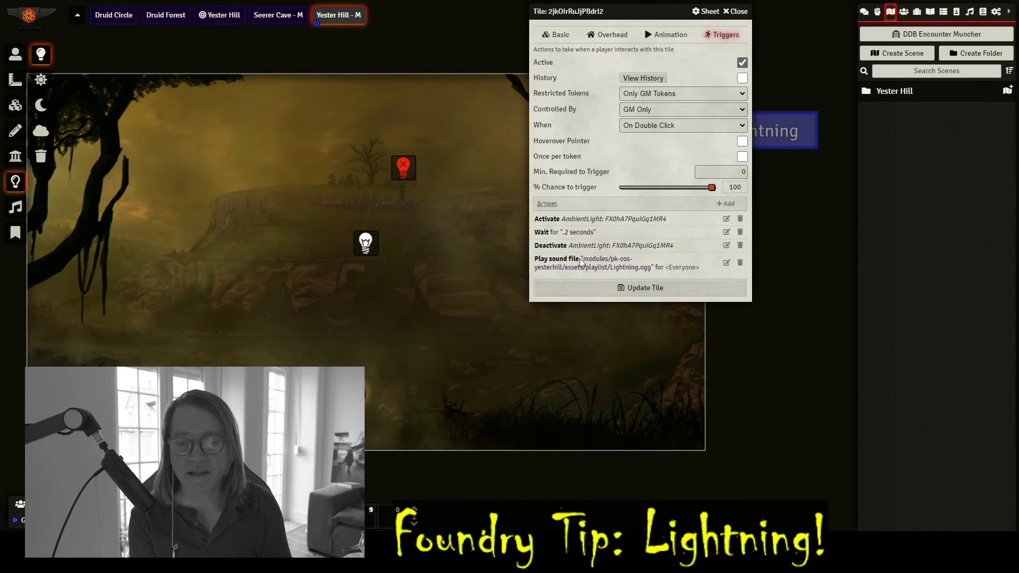
Step: Review the Lightning.ogg sound action, close the tile configuration, and select the Tiles layer
click(727, 263)
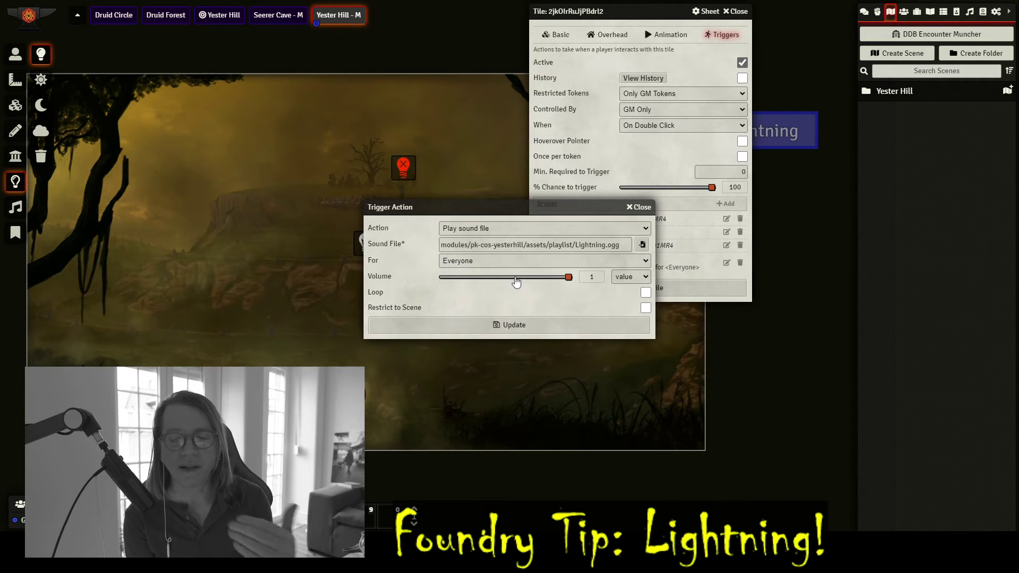
click(639, 207)
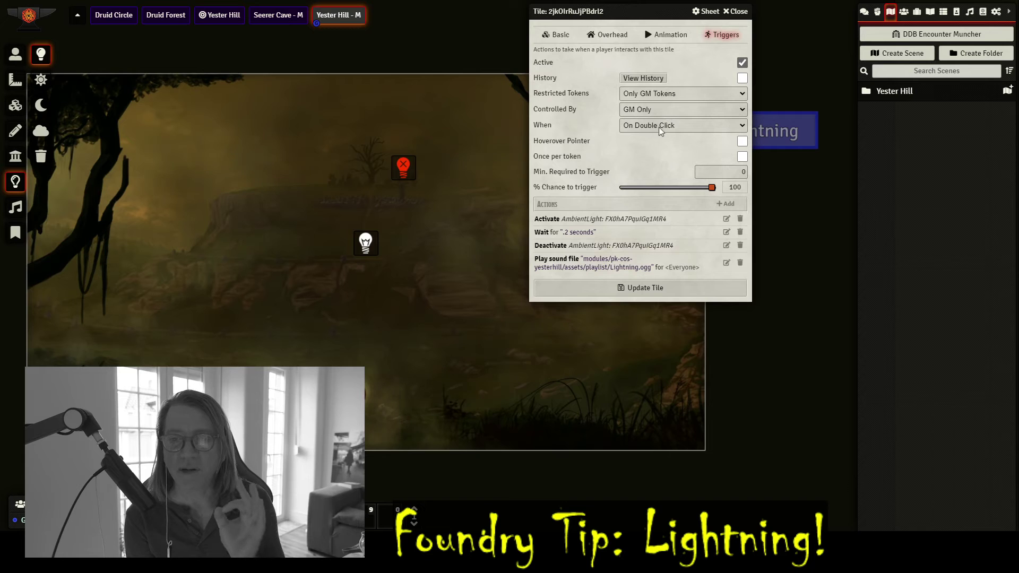
click(739, 12)
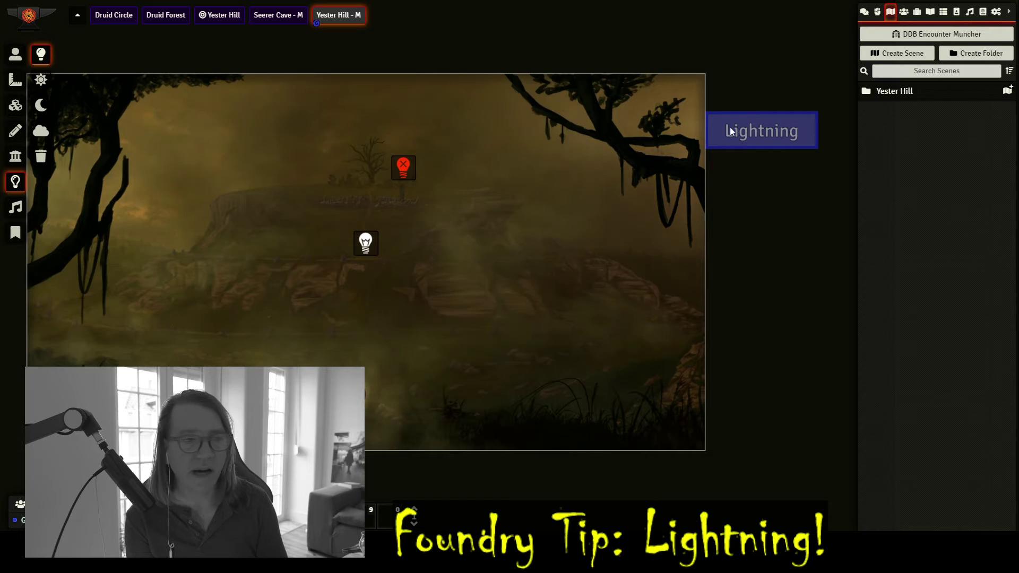
click(16, 105)
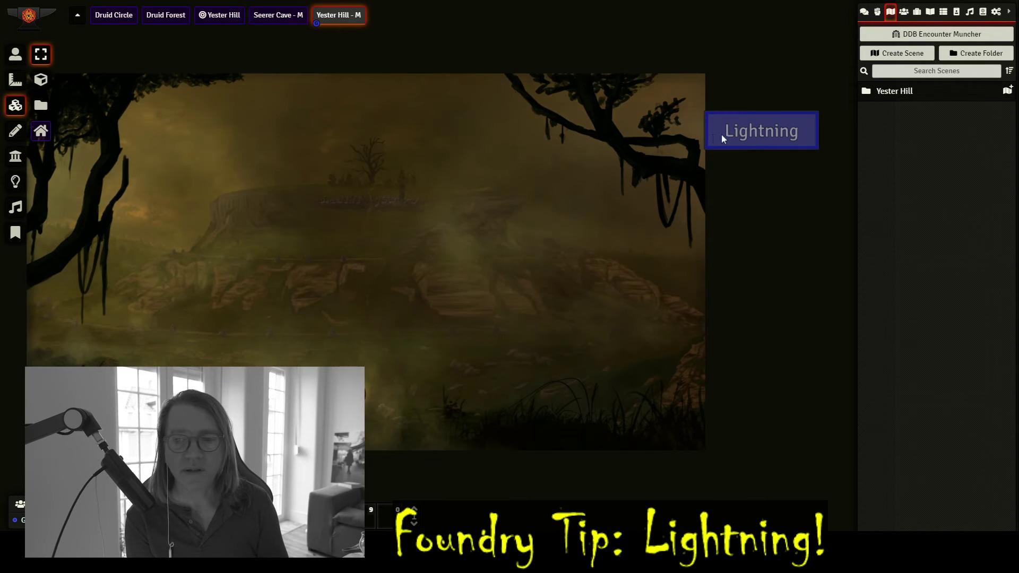
Step: Move the grey tile down and place the Lightning label drawing on top of it
drag(715, 129, 712, 197)
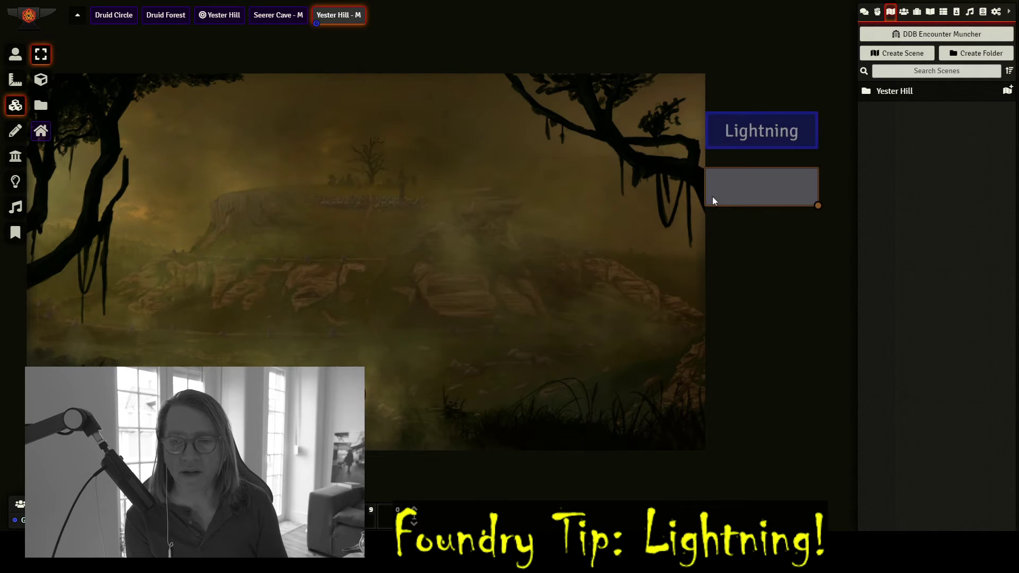
click(9, 136)
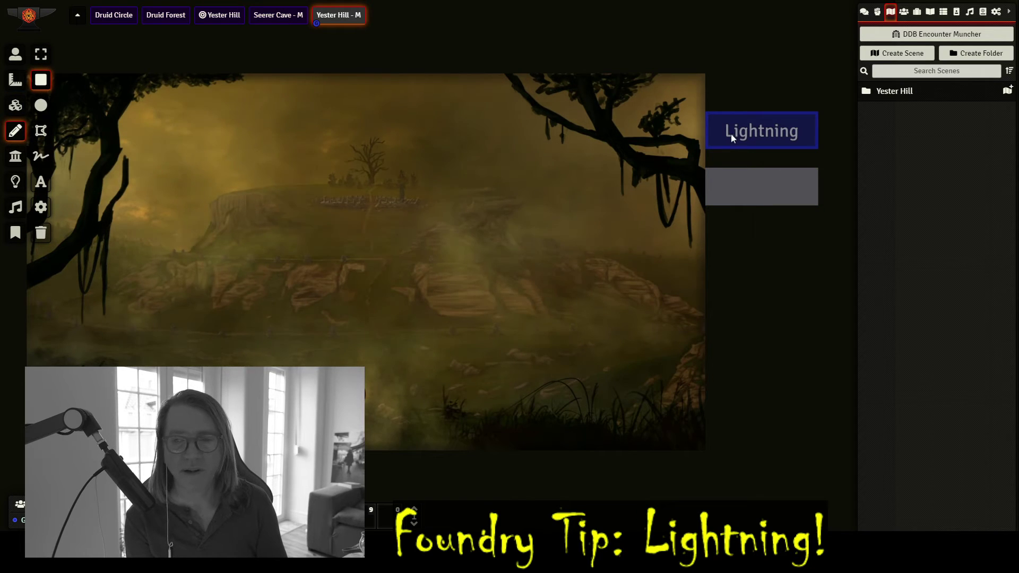
click(41, 53)
double_click(738, 138)
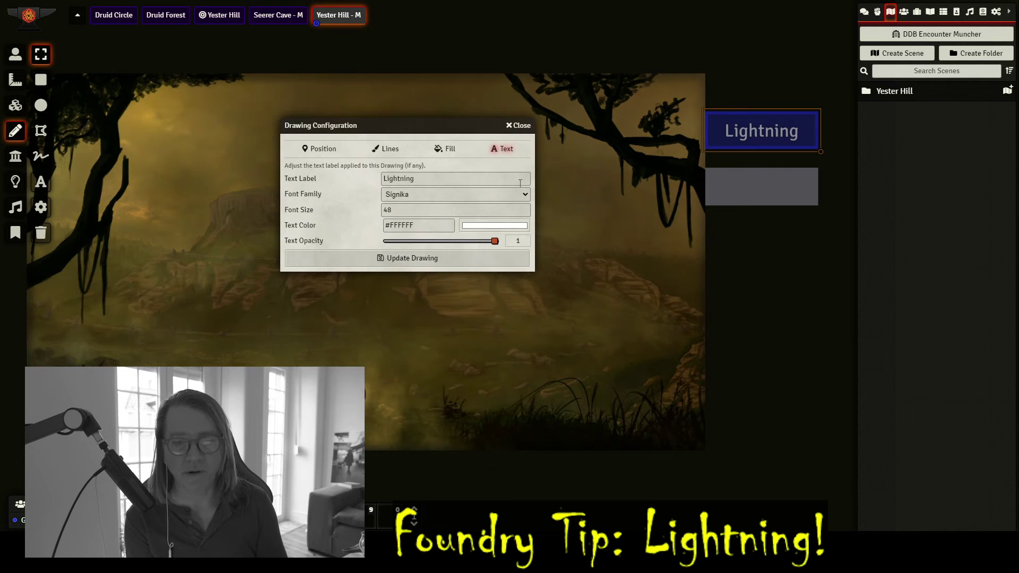
click(517, 127)
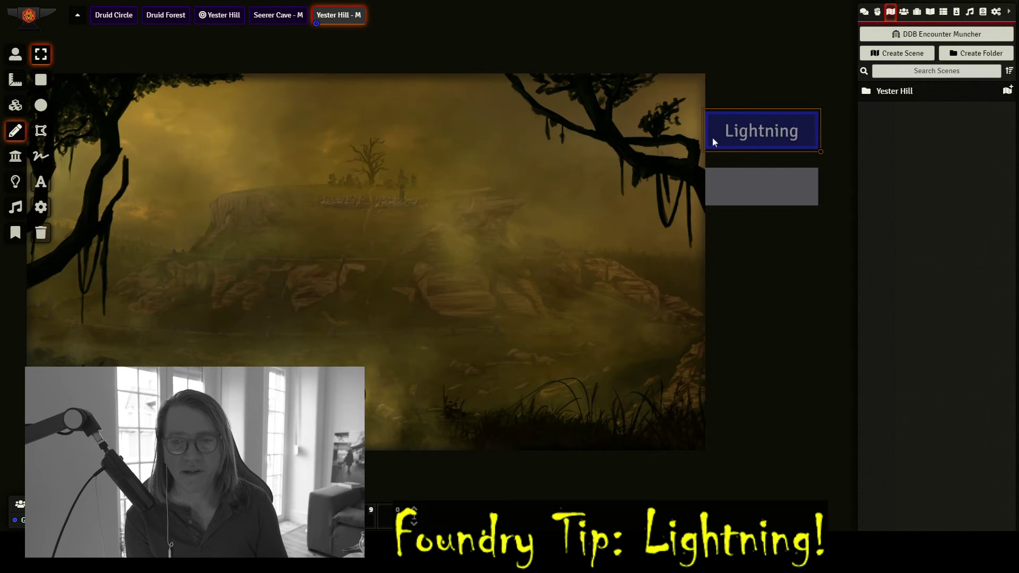
mouse_move(741, 133)
mouse_down()
mouse_move(741, 191)
mouse_move(736, 184)
mouse_up()
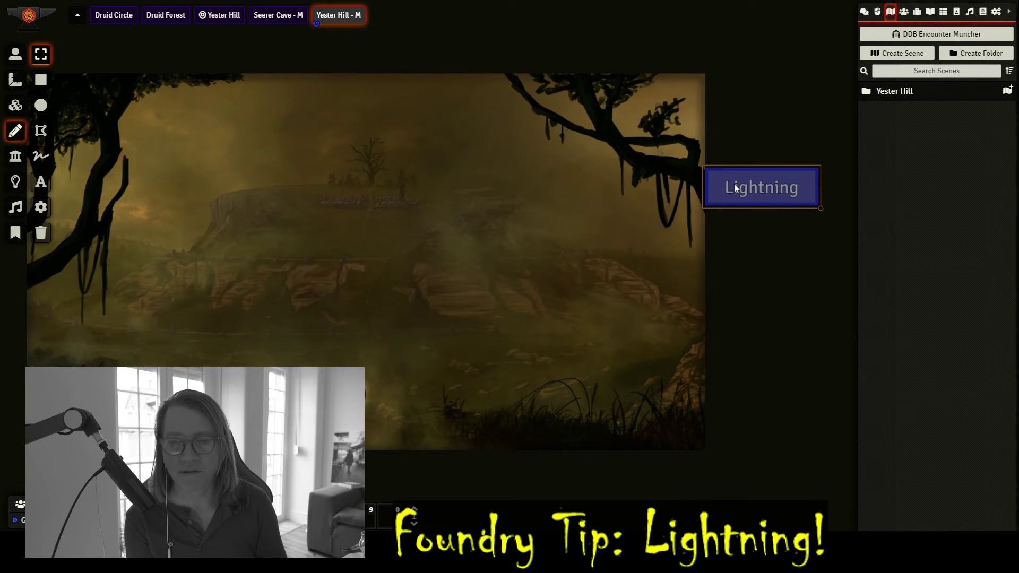
Step: Return to Token Controls and load the Yester Hill scene
click(8, 60)
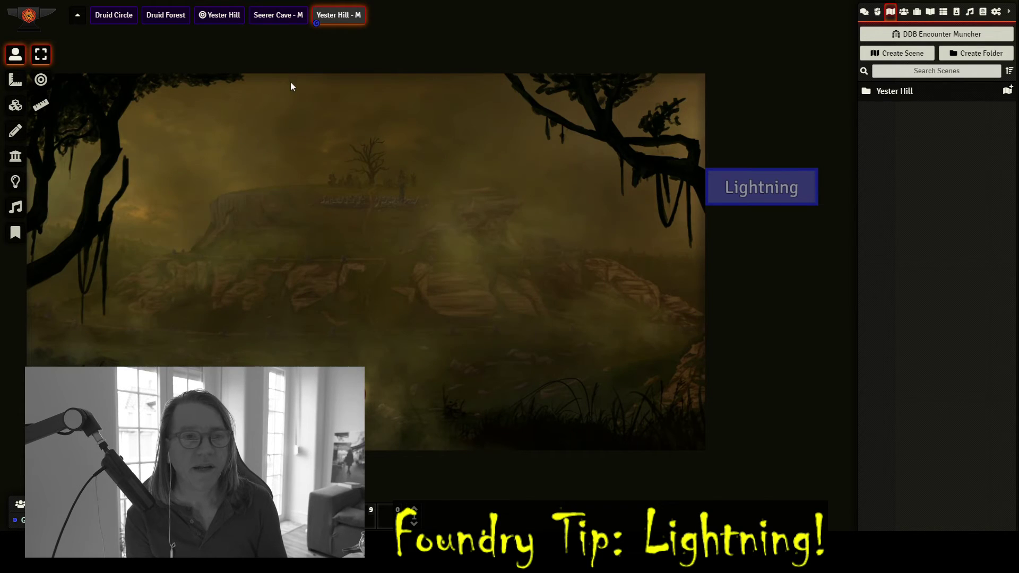
click(212, 16)
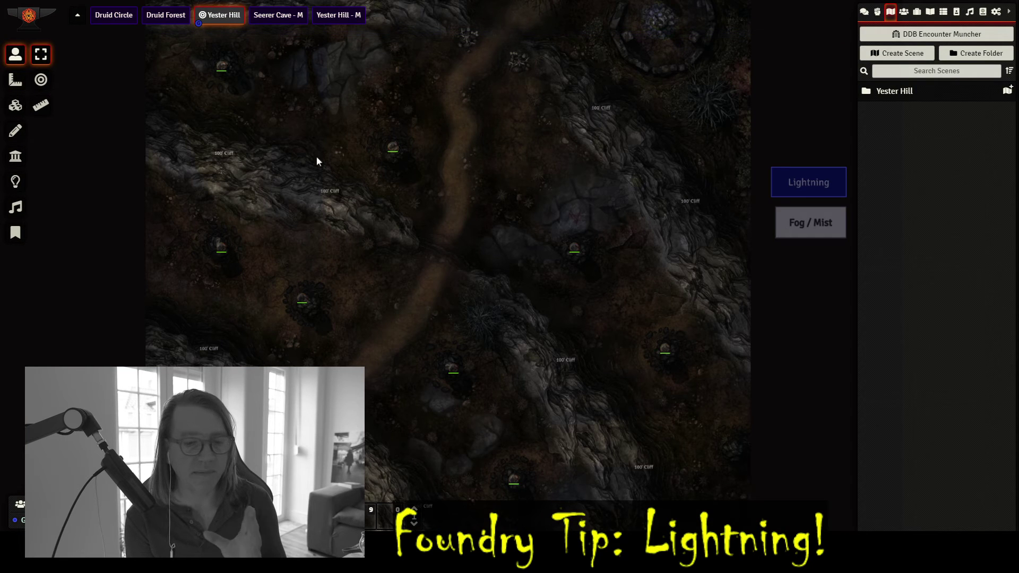
Step: Inspect the ambient light's advanced options on the Lighting layer, then close them
click(15, 182)
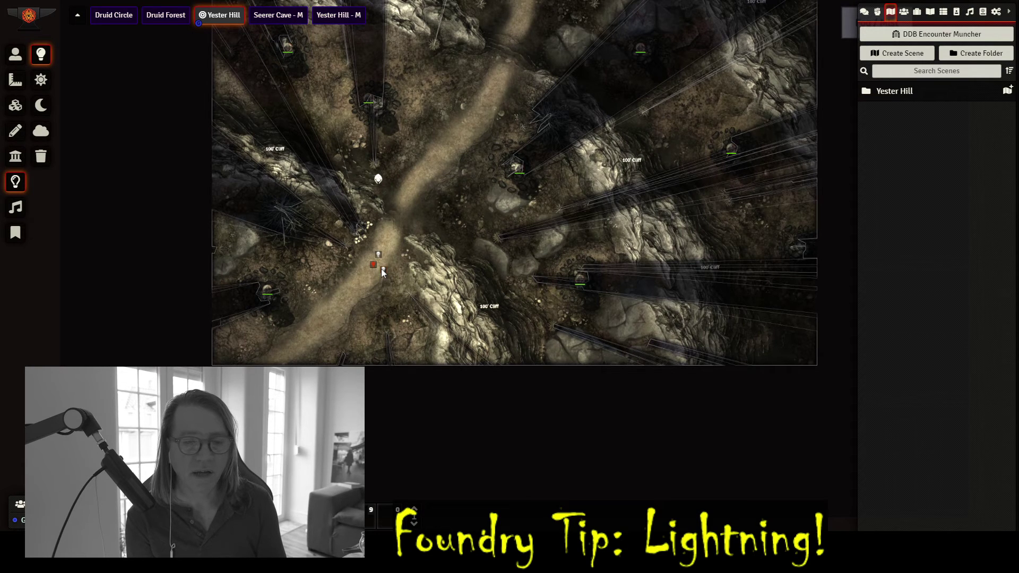
double_click(383, 270)
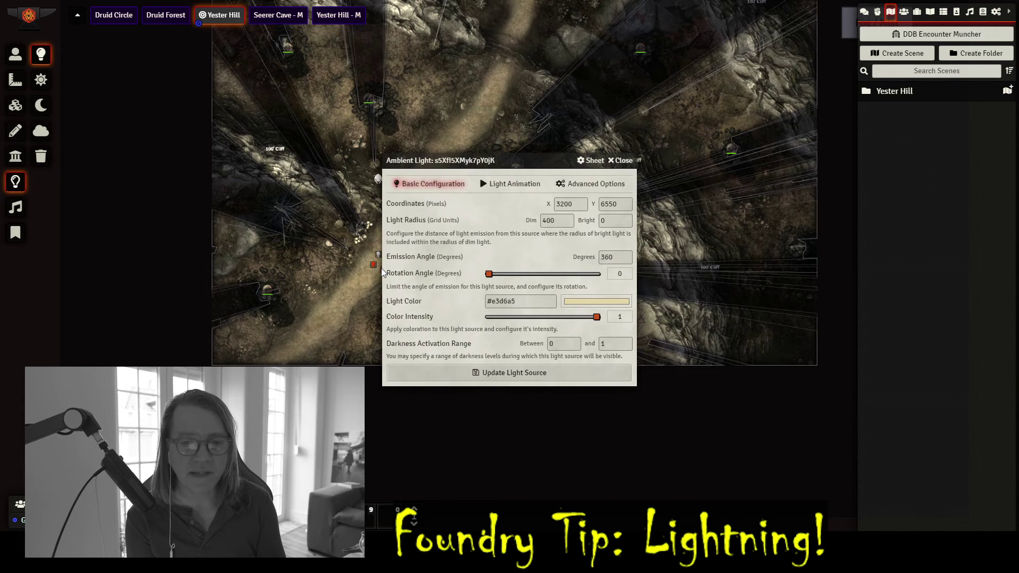
click(578, 186)
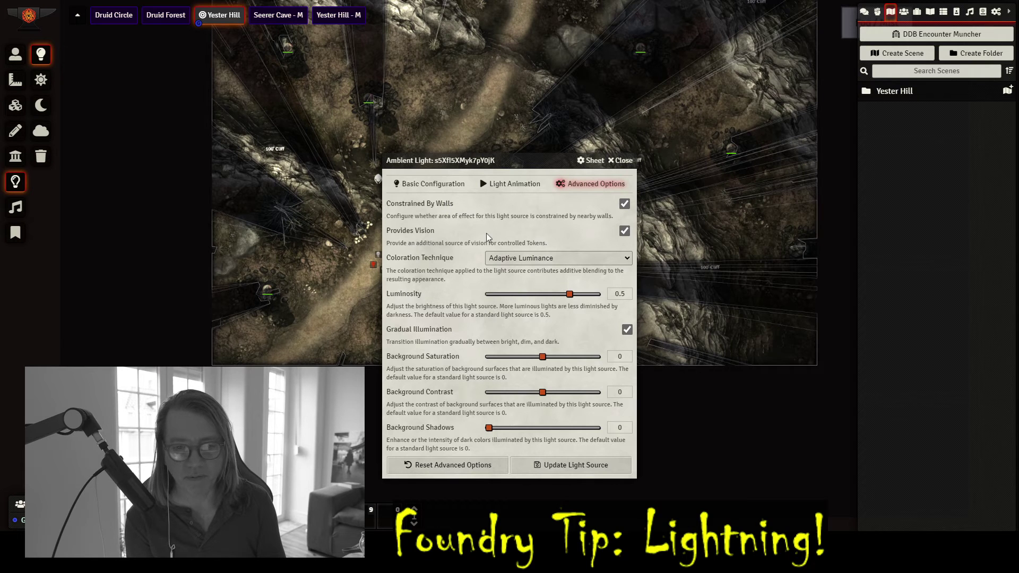
click(624, 161)
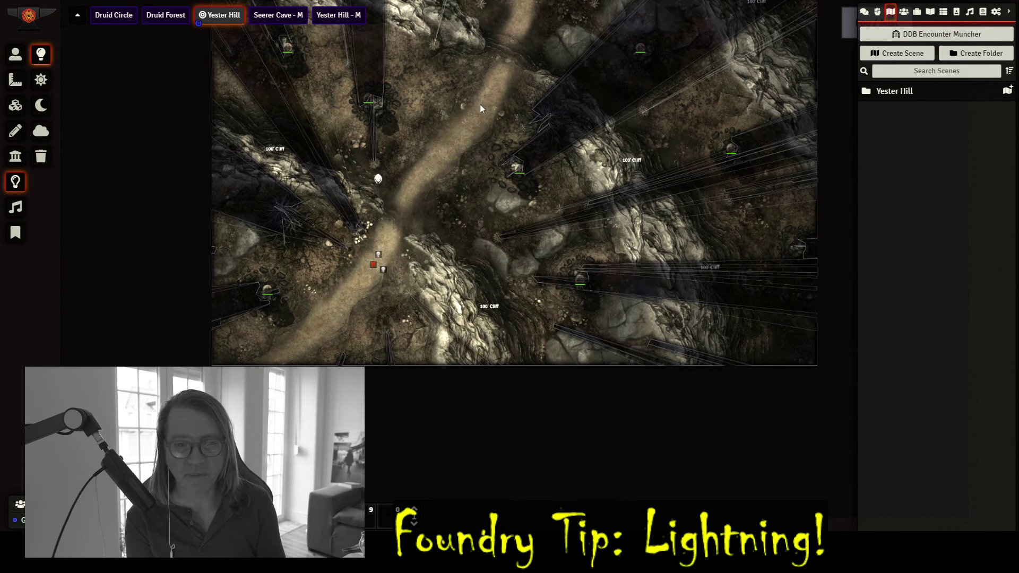
Step: Pan the map and trigger the Lightning flash from Token Controls
scroll(432, 212, down, 3)
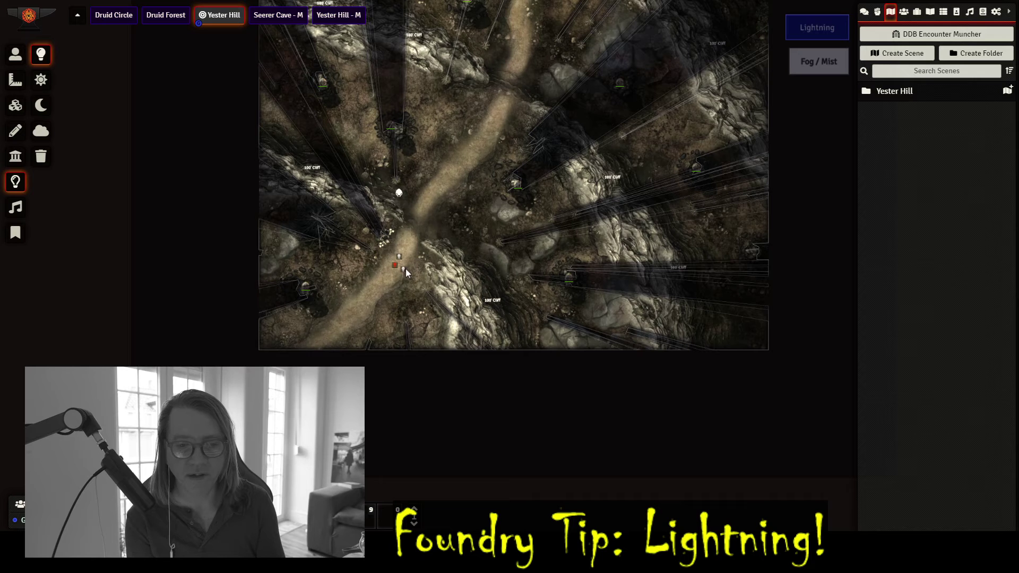
drag(559, 112, 519, 228)
click(15, 54)
click(773, 145)
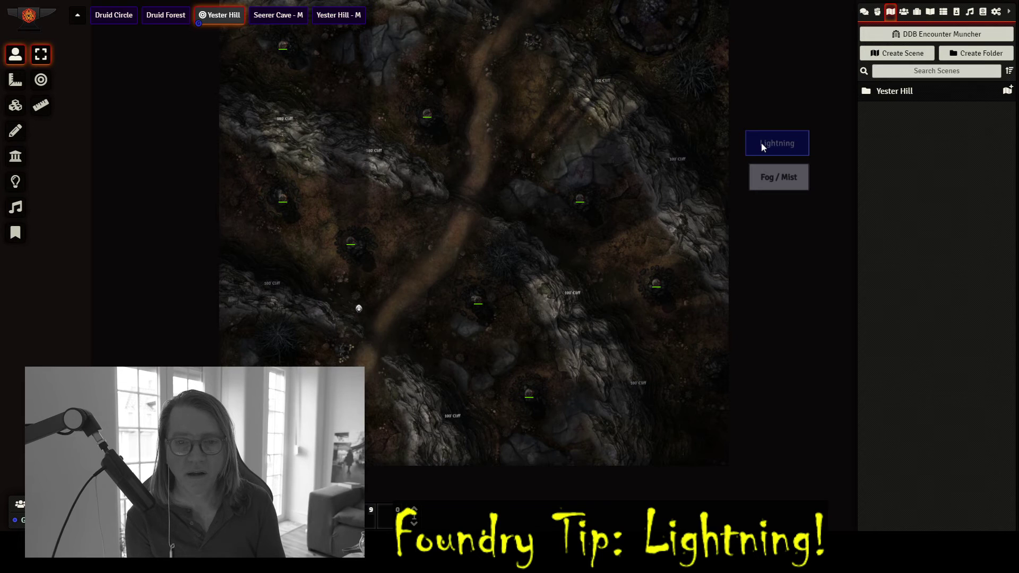
Step: Place a Player Test token near the path and check its vision
drag(567, 142, 558, 177)
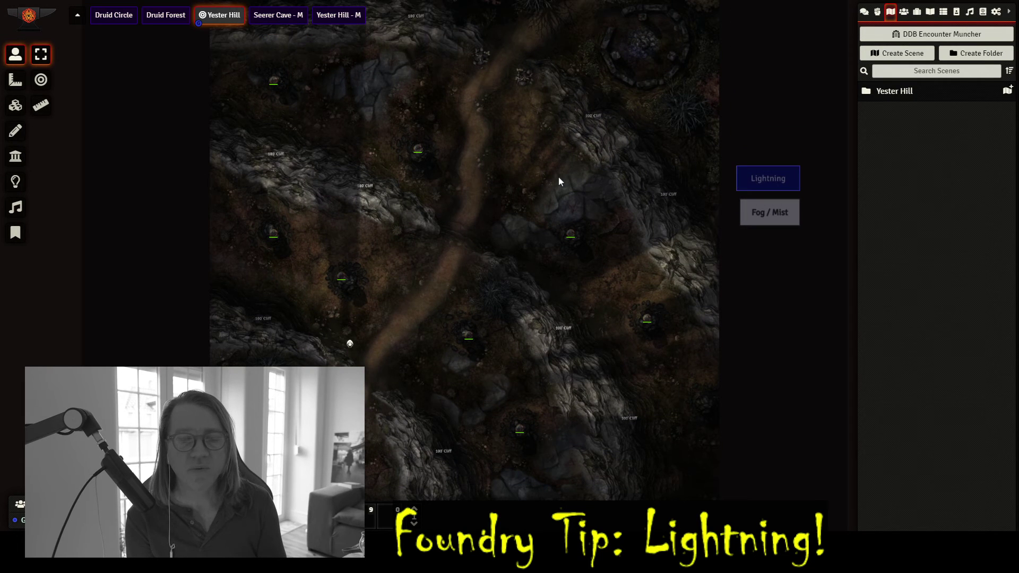
click(904, 11)
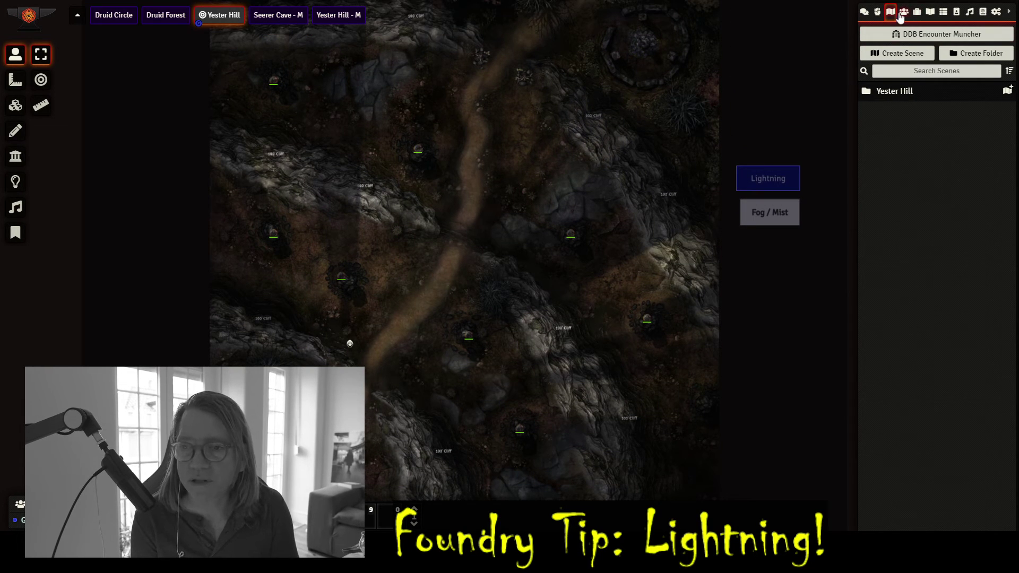
drag(912, 98, 514, 117)
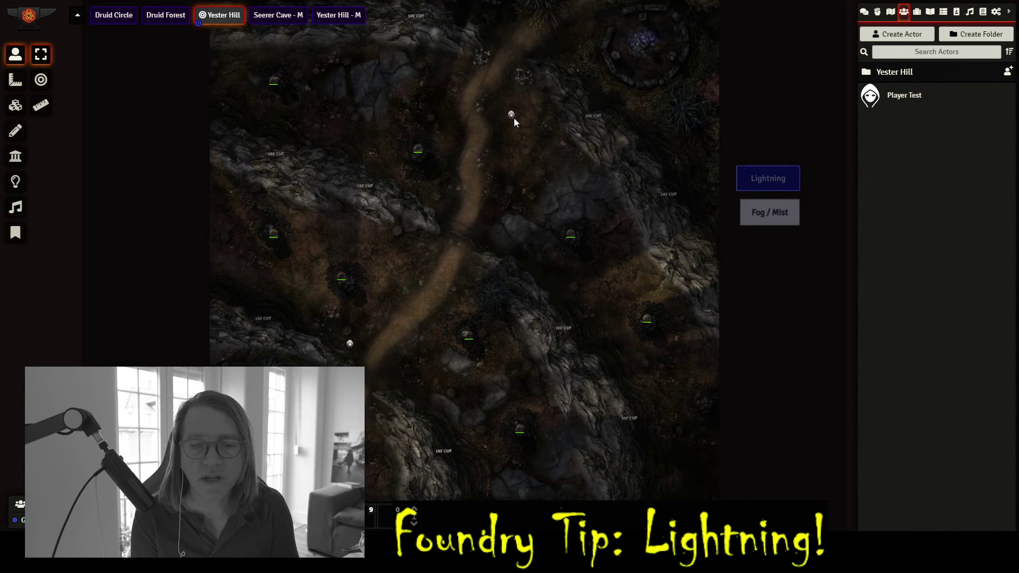
click(512, 115)
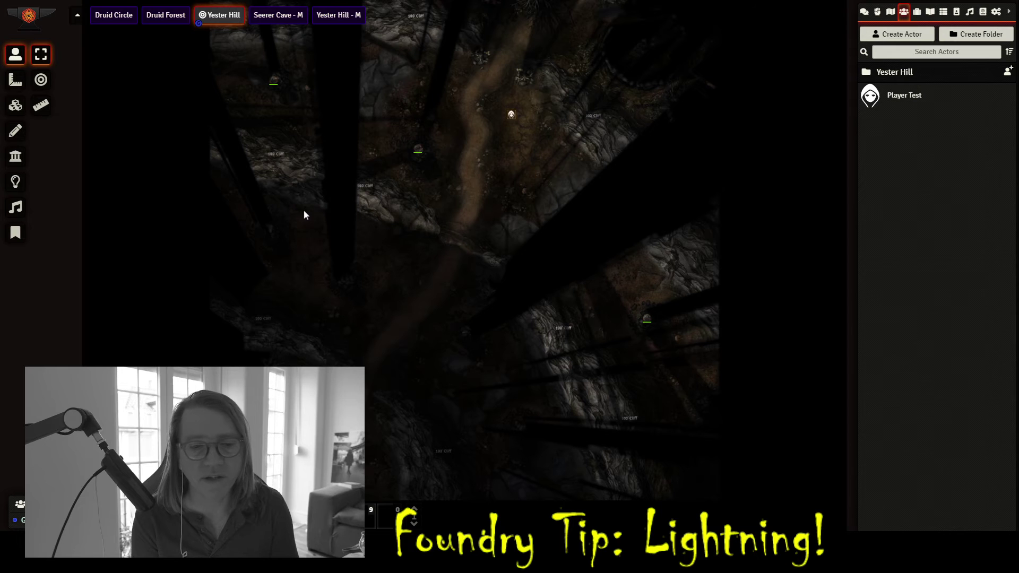
click(247, 270)
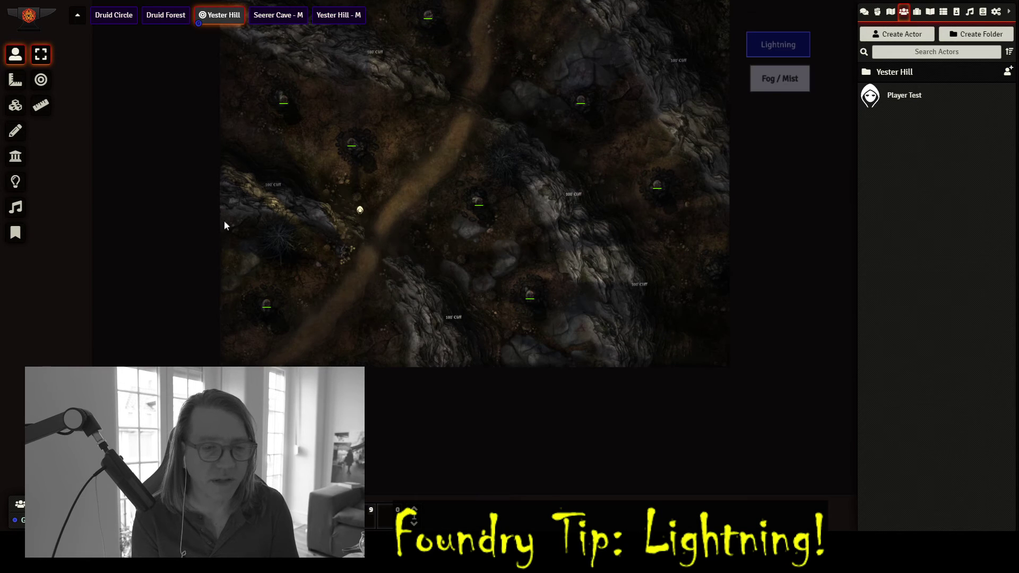
Step: Turn off the light source beside the path and return to Token controls
click(16, 183)
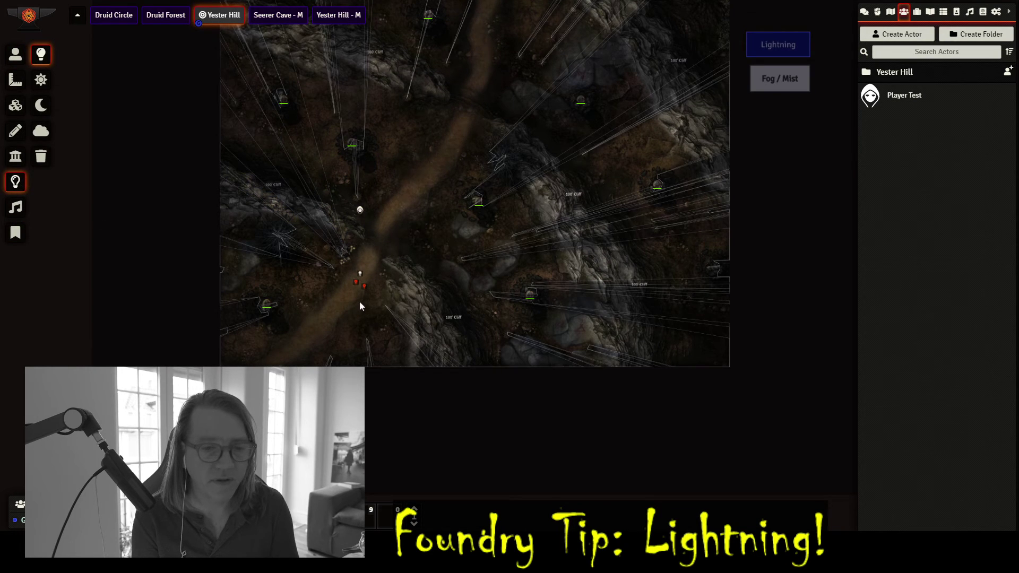
right_click(360, 274)
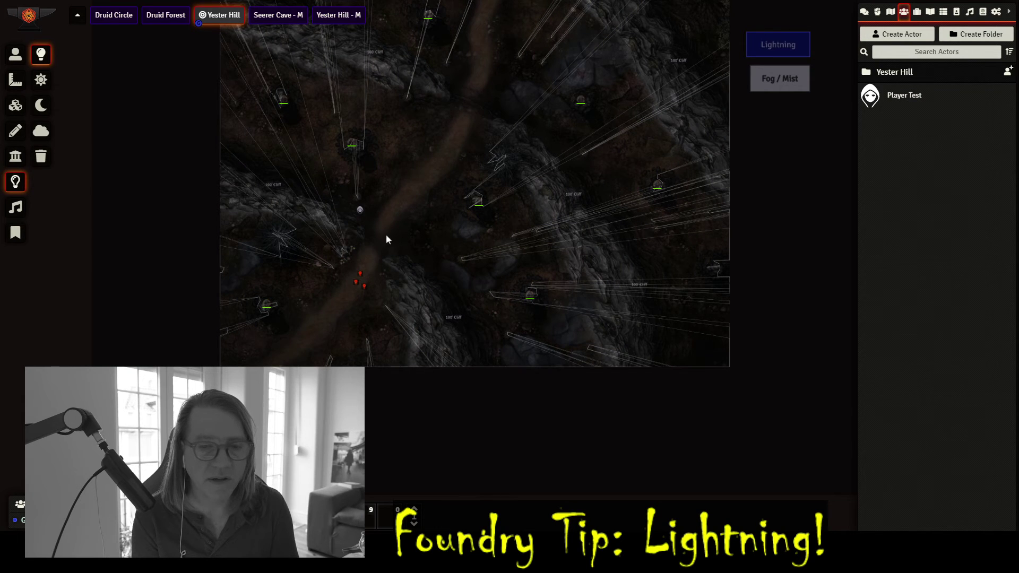
key(Up)
key(Right)
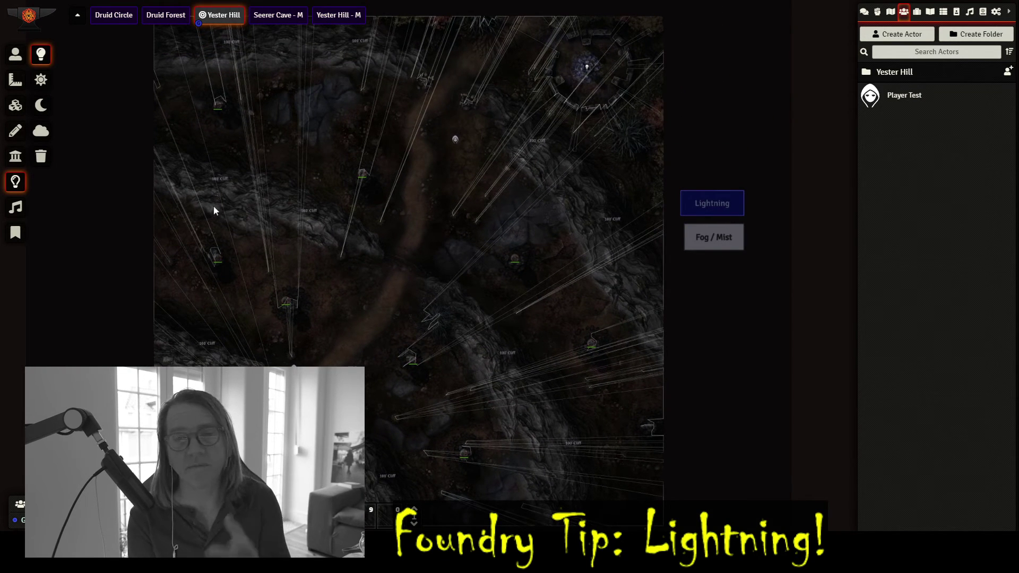
click(15, 54)
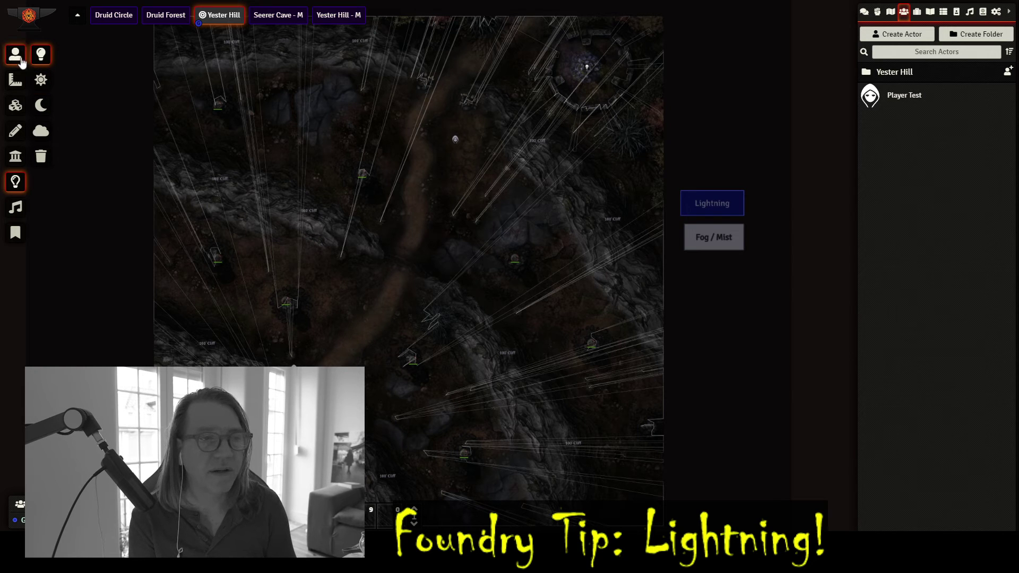
Step: Reset fog of war exploration from the Lighting controls, confirming with Yes
click(16, 182)
click(41, 131)
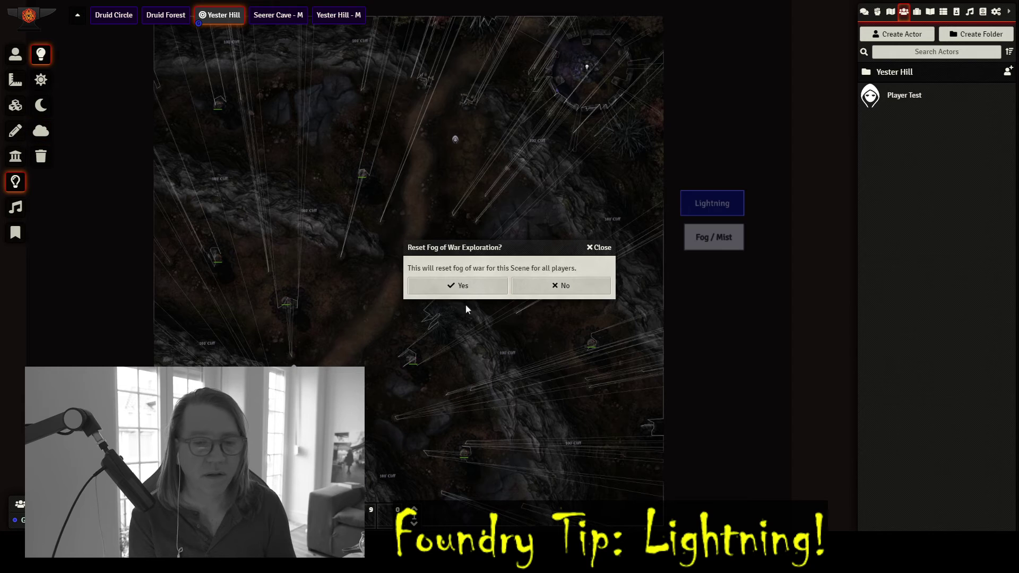
click(461, 285)
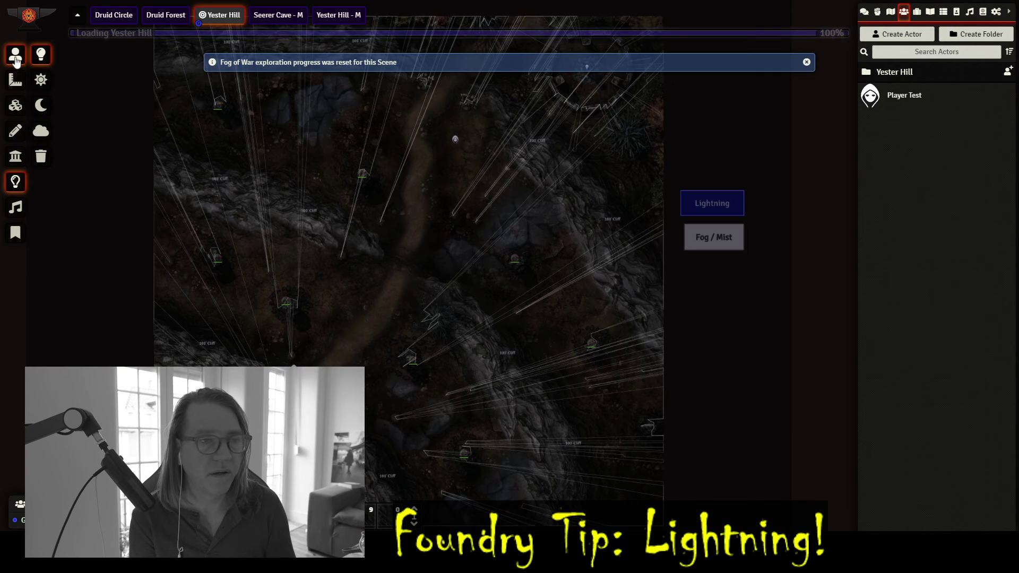
Step: Test the Player Test token's vision by selecting and releasing it, then pan the map
click(16, 55)
click(455, 140)
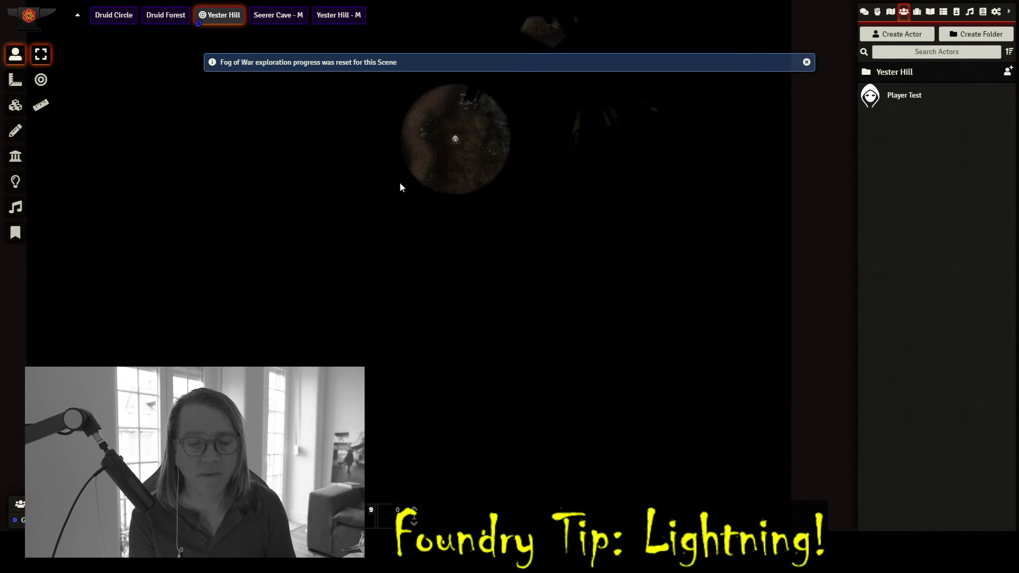
click(400, 252)
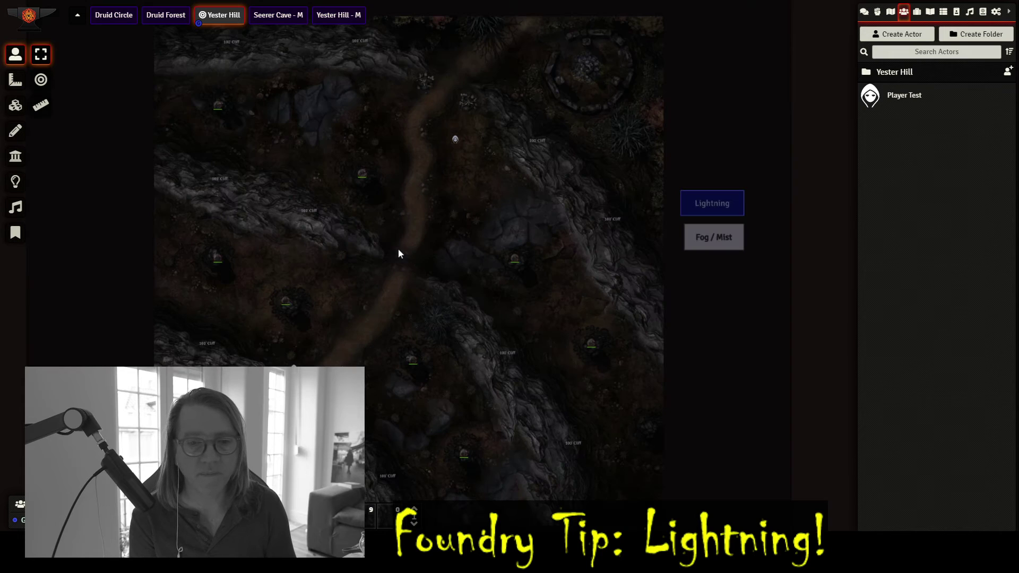
click(455, 140)
click(356, 273)
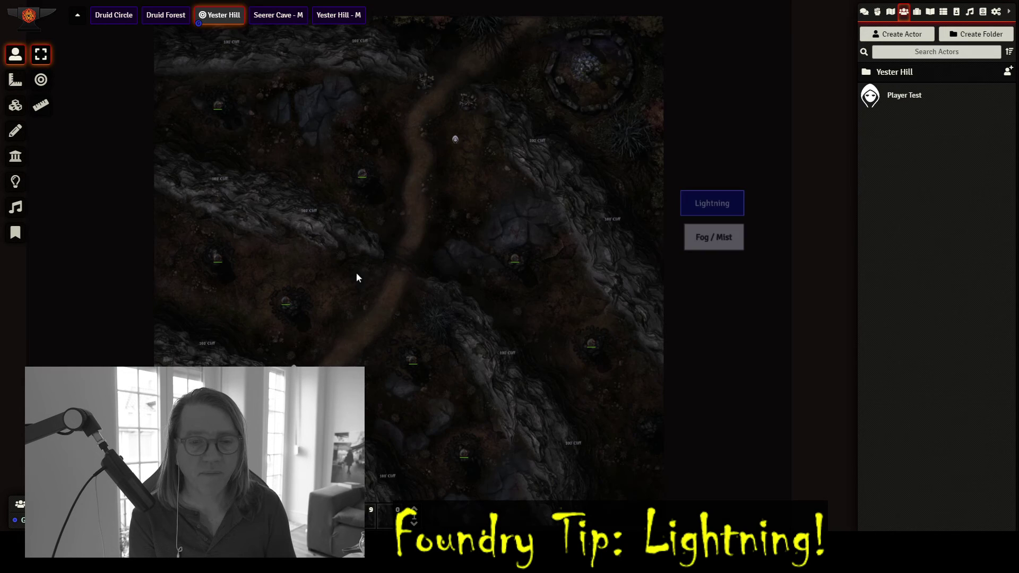
scroll(371, 273, down, 3)
drag(467, 194, 414, 311)
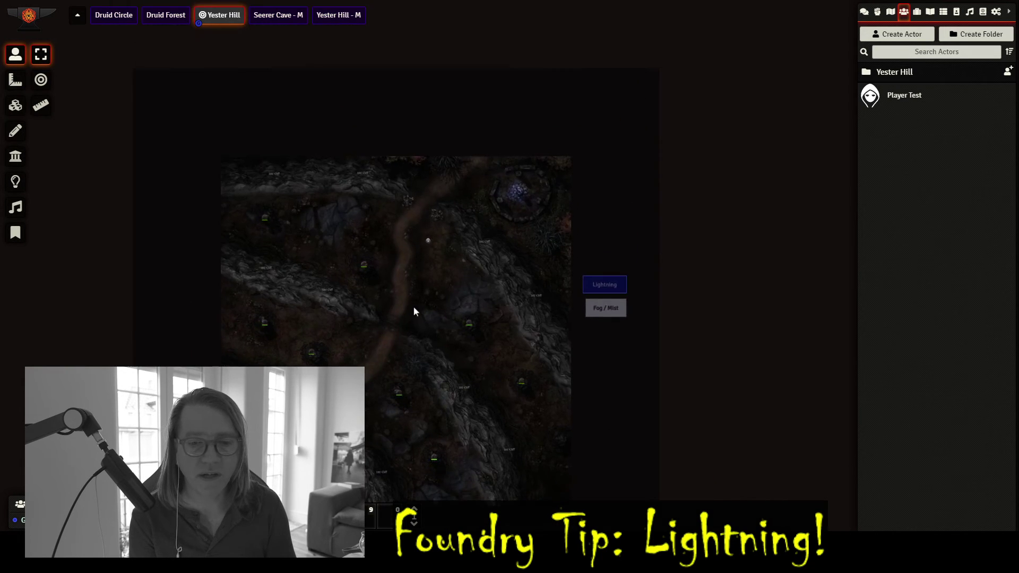
click(429, 241)
click(555, 289)
click(606, 286)
click(428, 242)
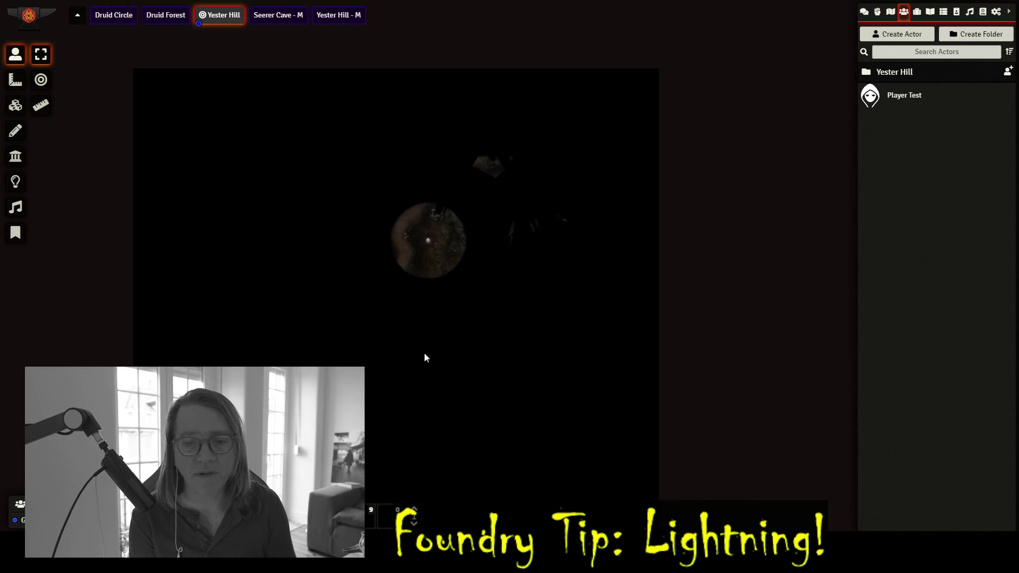
click(519, 272)
click(606, 285)
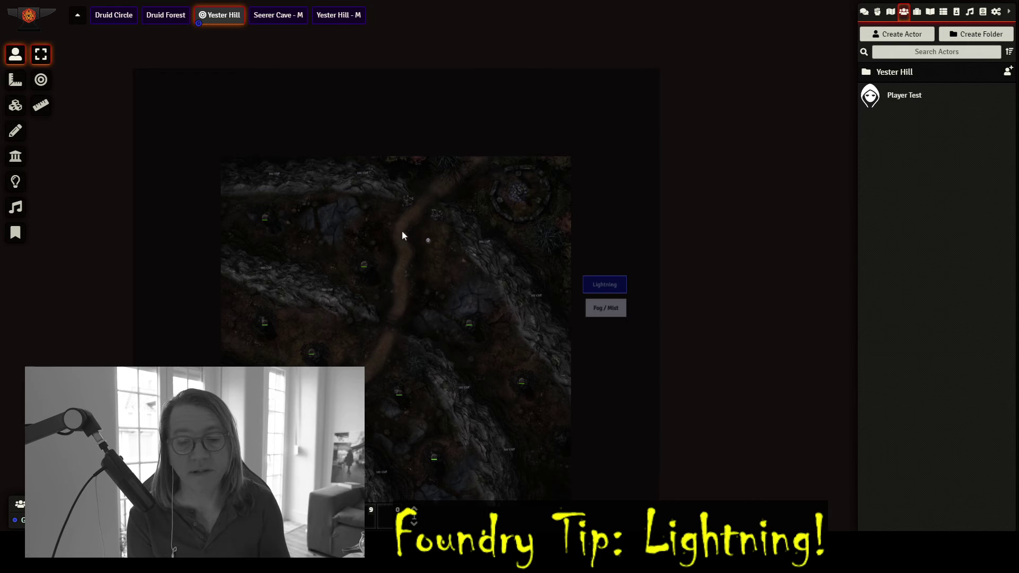
click(597, 283)
click(597, 283)
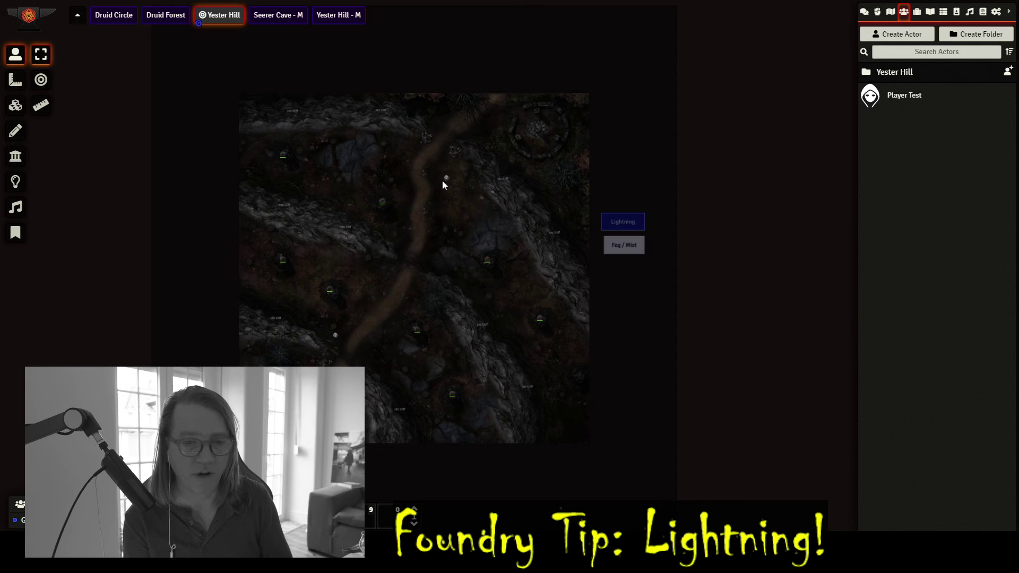
click(446, 181)
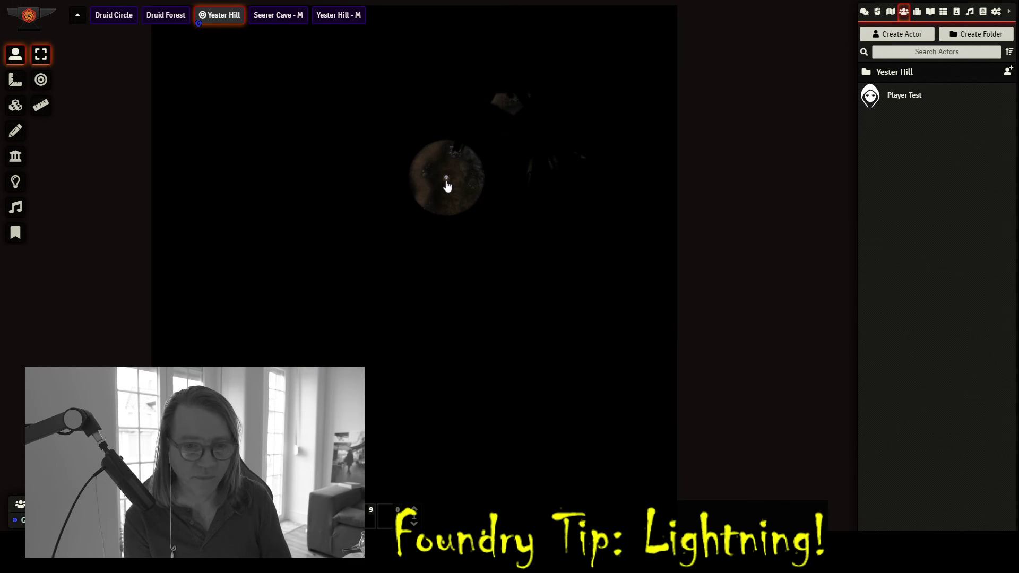
click(446, 226)
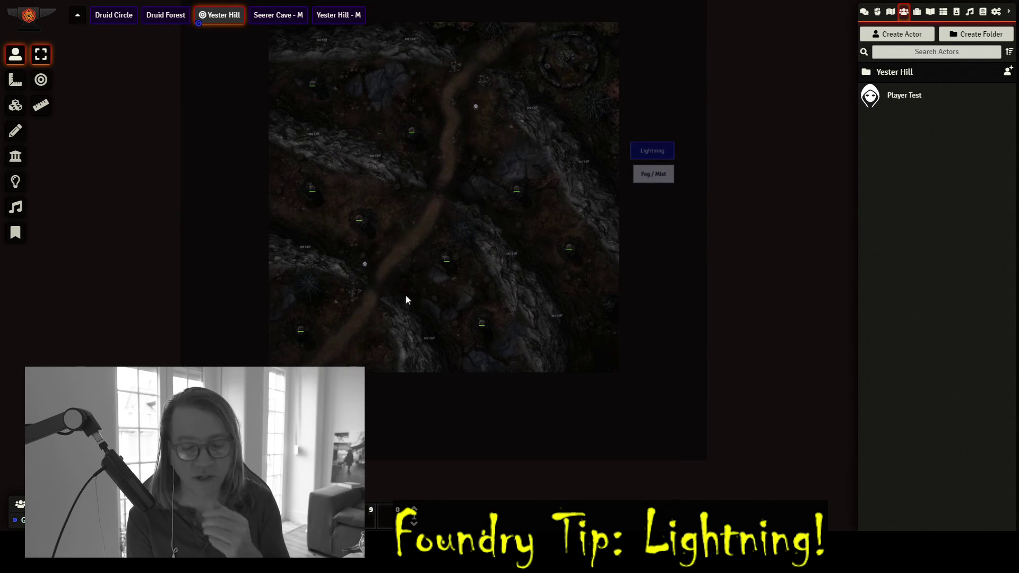
scroll(404, 303, up, 5)
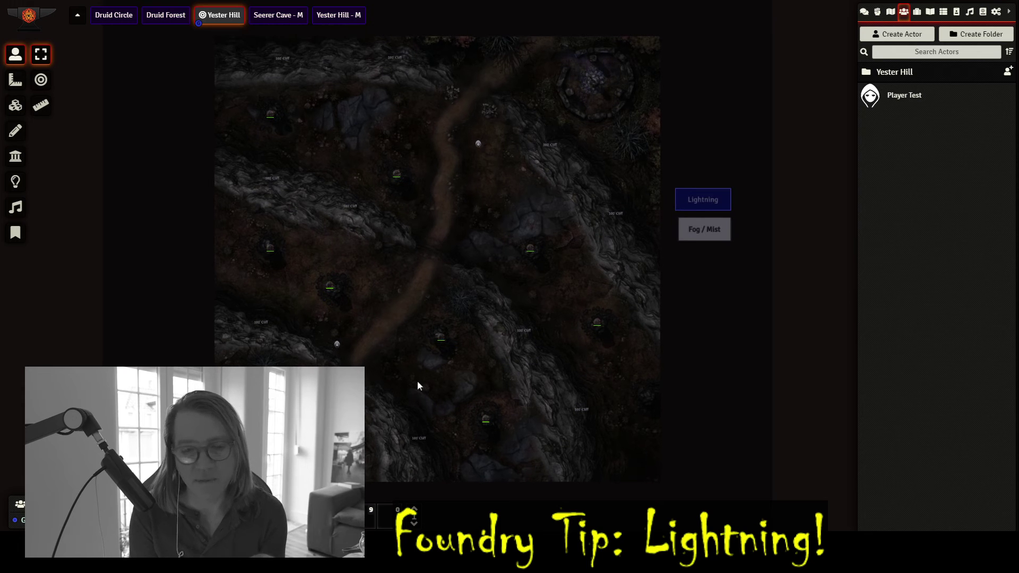